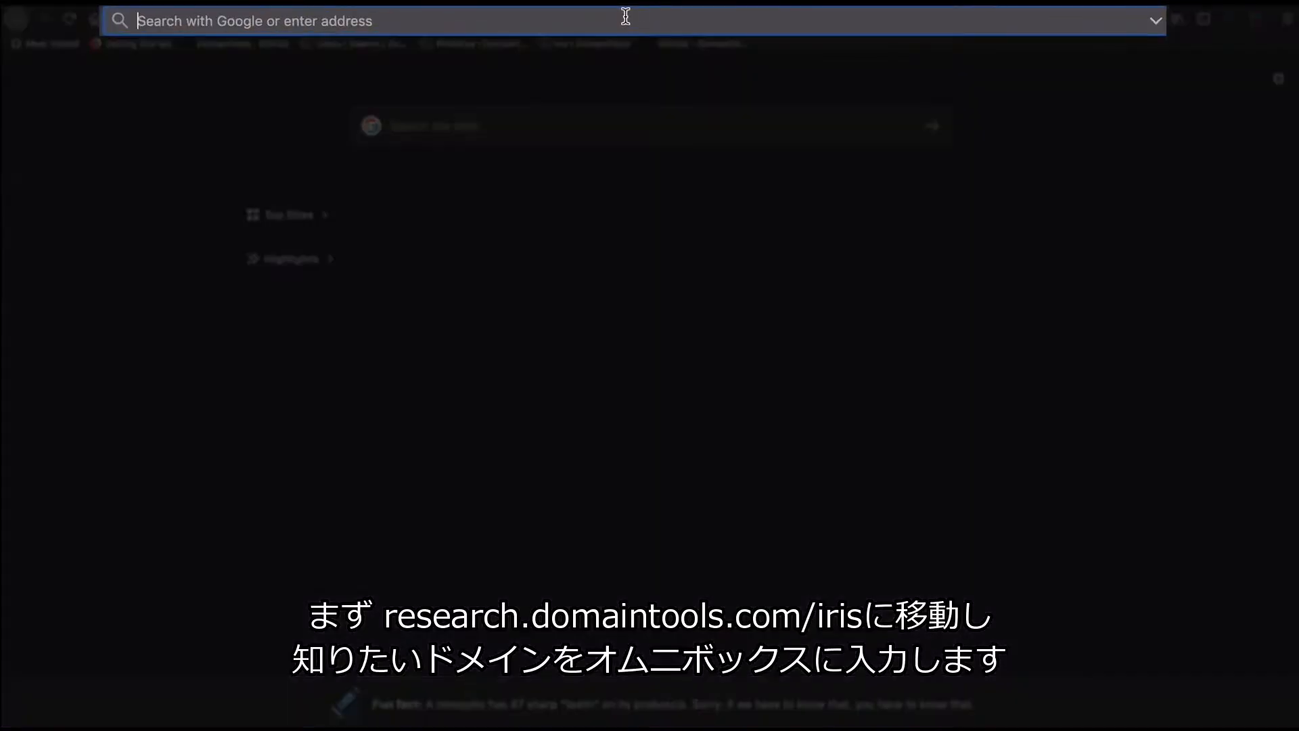
# - Go to the DomainTools Iris page at research.domaintools.com/iris/
pyautogui.write('research.domaintools.com/')
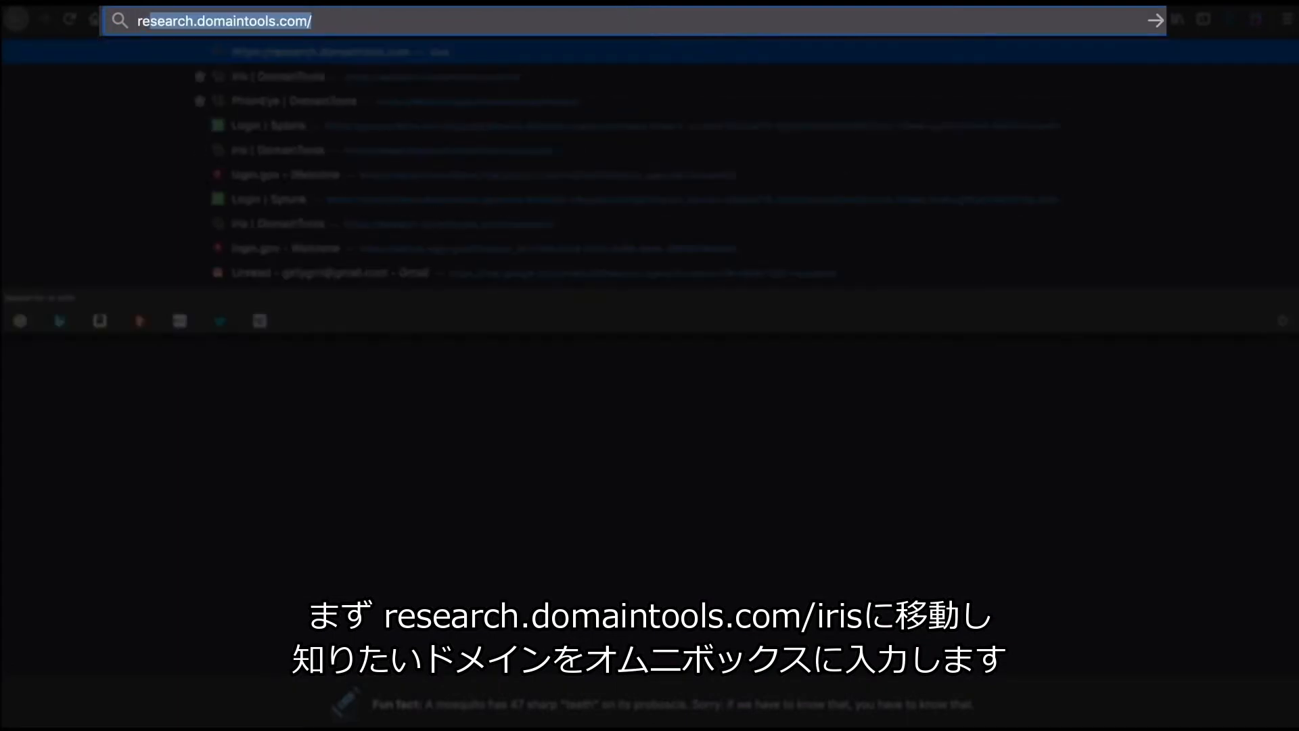
pyautogui.press('Right')
pyautogui.write('i')
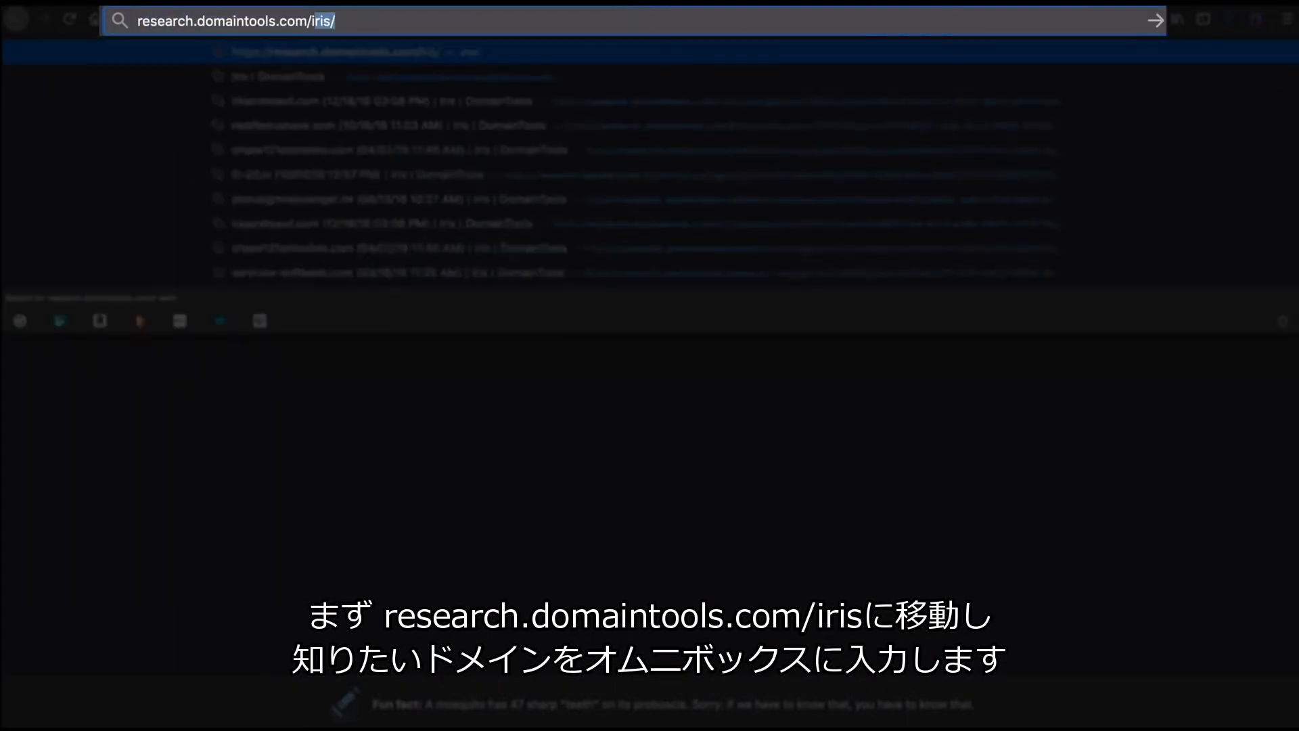
pyautogui.press('Return')
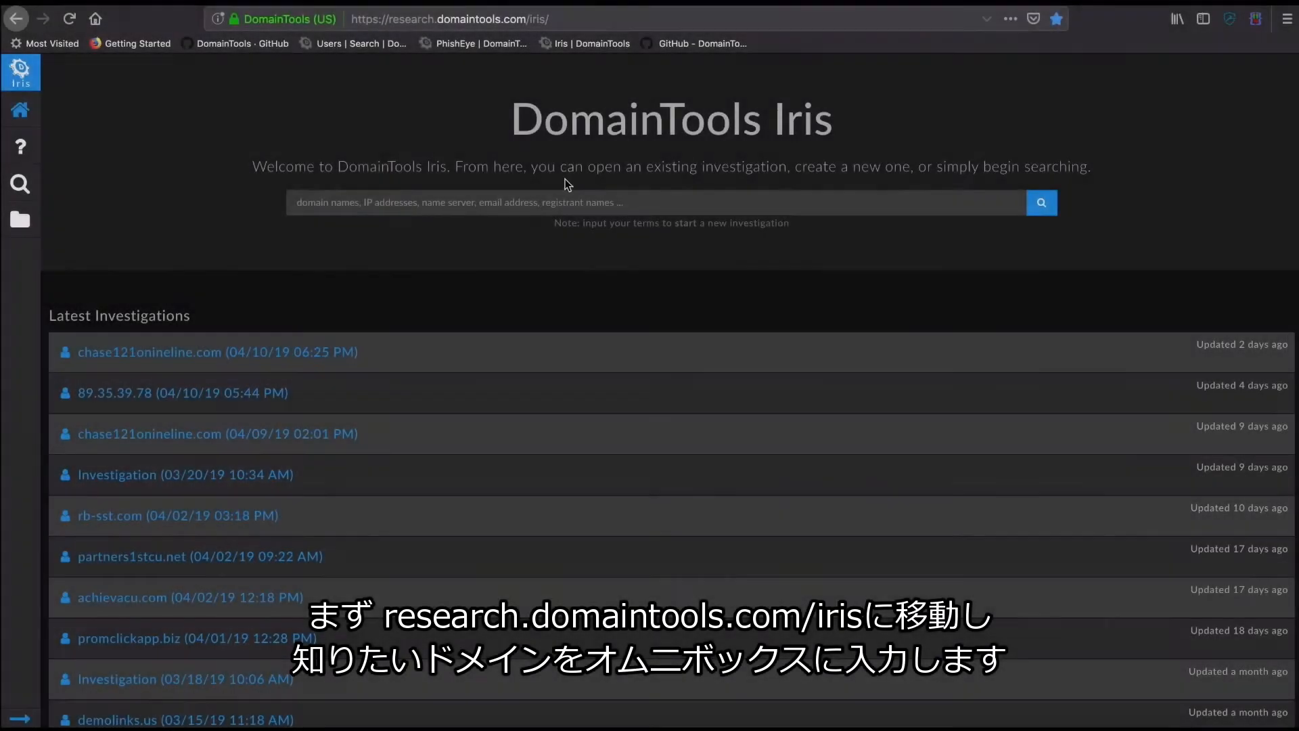
# - Start a new investigation by searching for the domain services-softbank.com
pyautogui.click(552, 202)
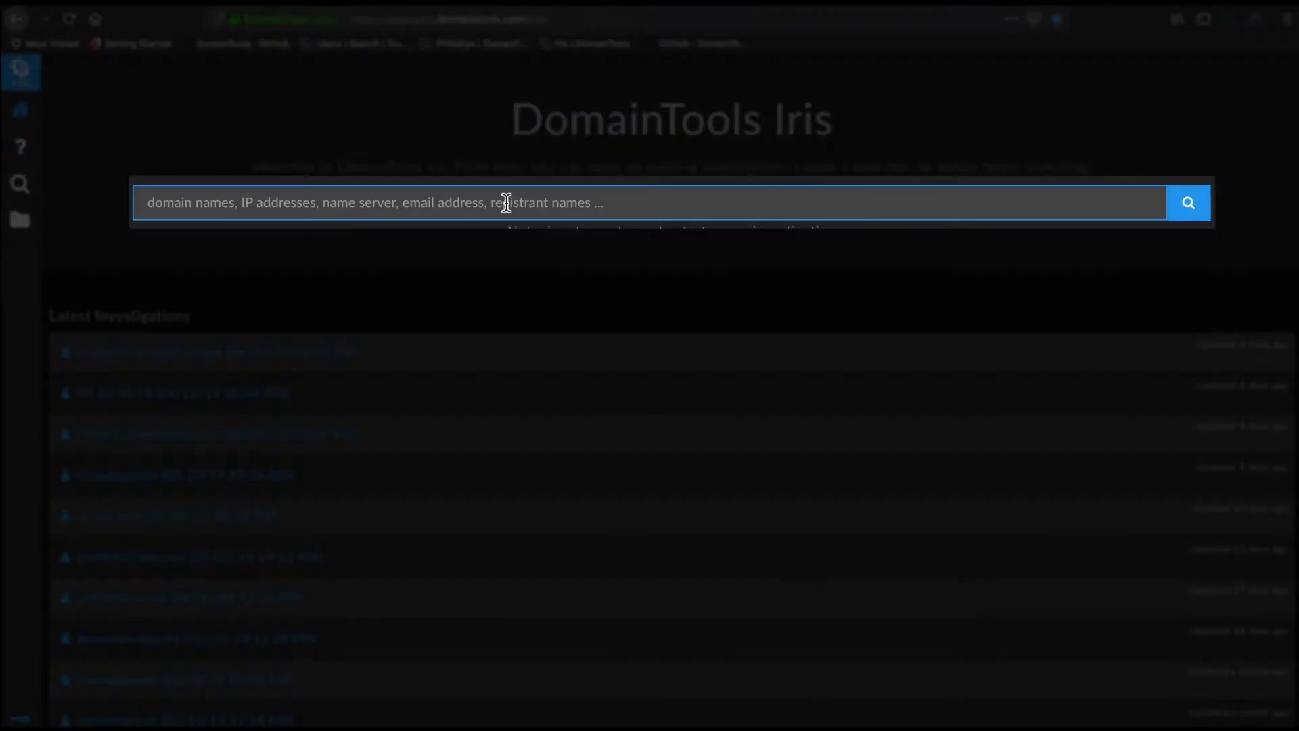
pyautogui.write('ser')
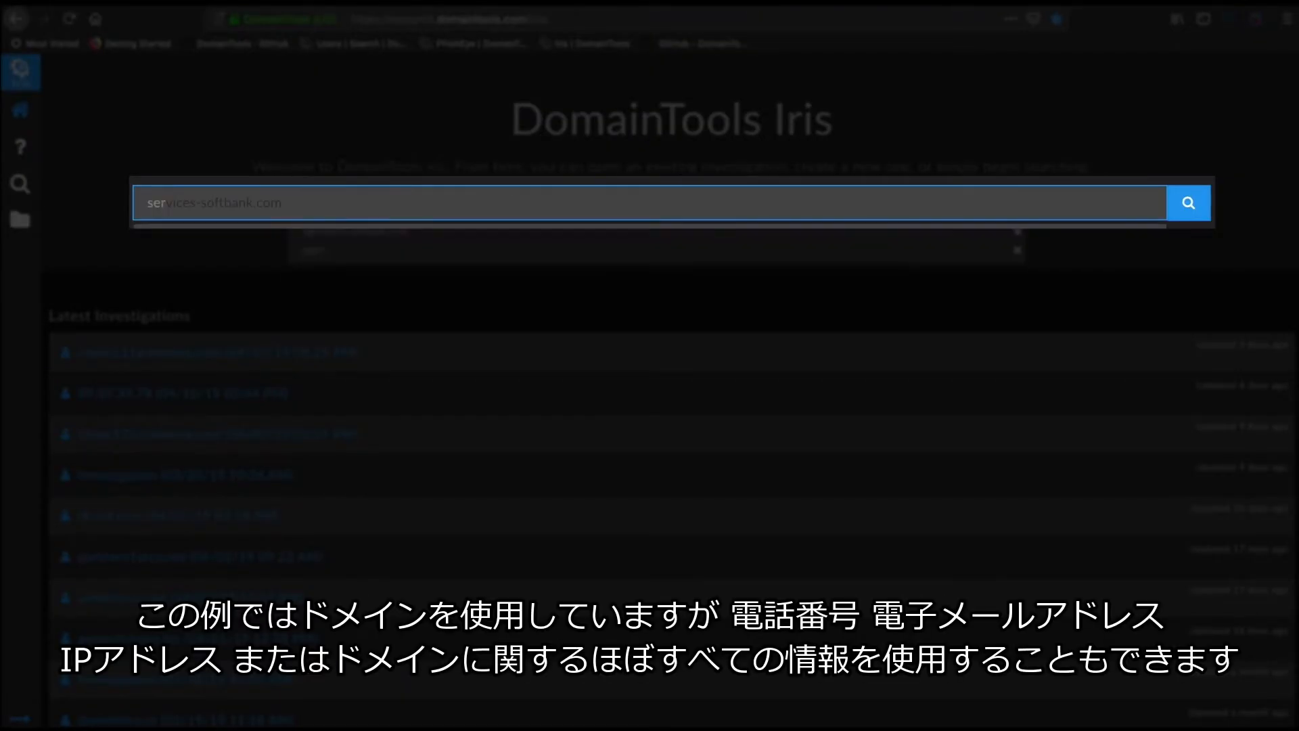
pyautogui.click(551, 236)
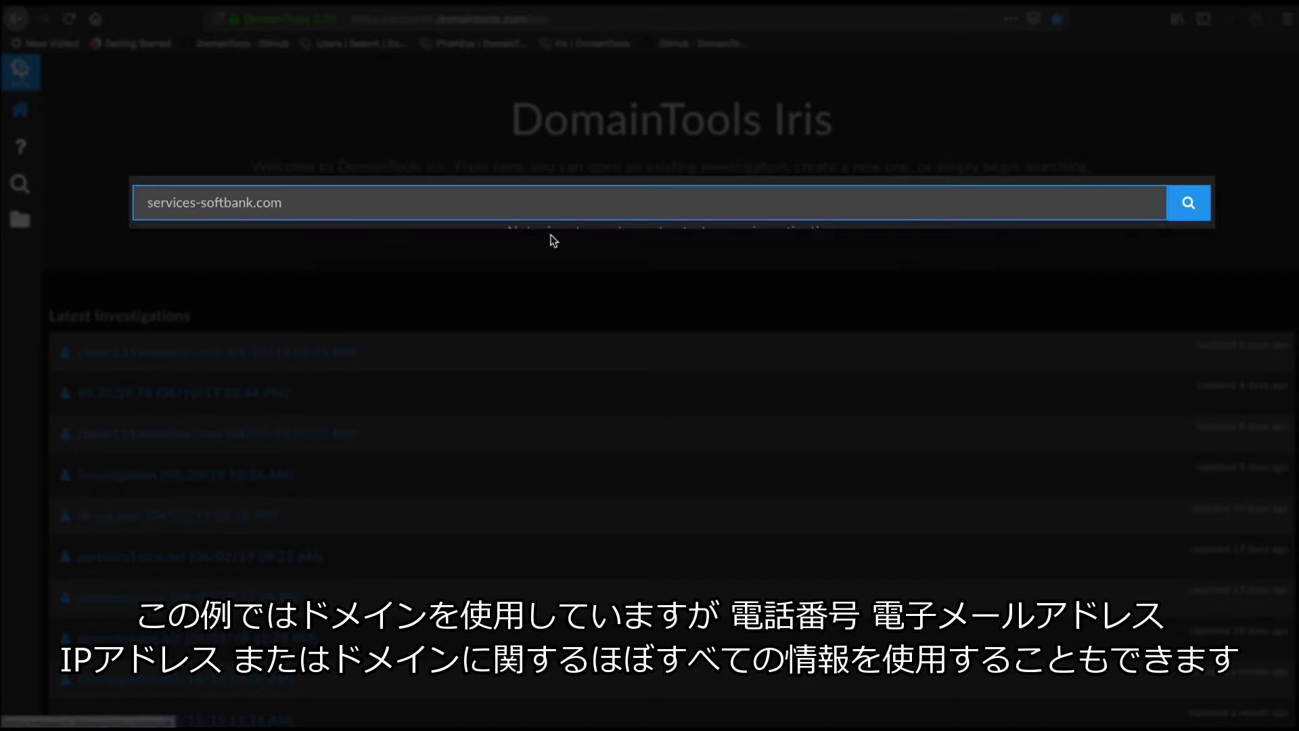
pyautogui.click(1193, 211)
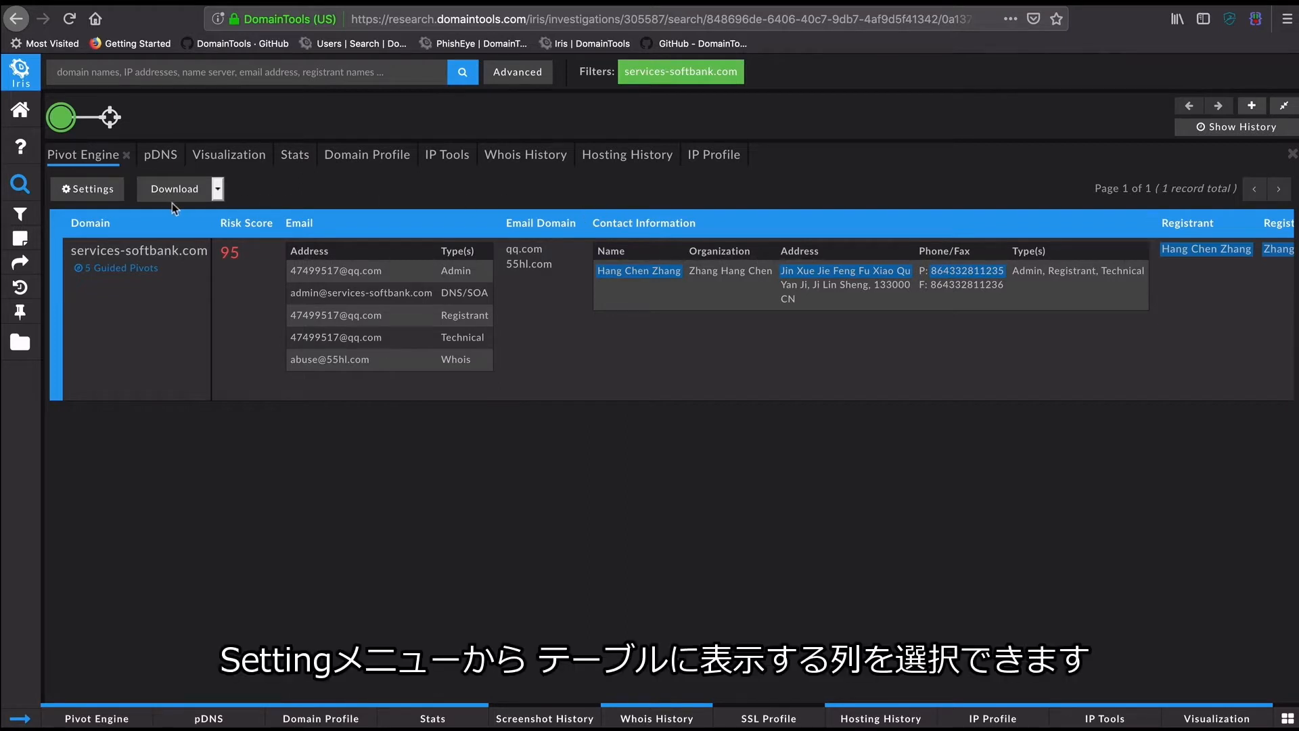
# - Look at the Pivot Engine's table column settings and the search filter options for the contact name, leaving both unchanged
pyautogui.click(115, 193)
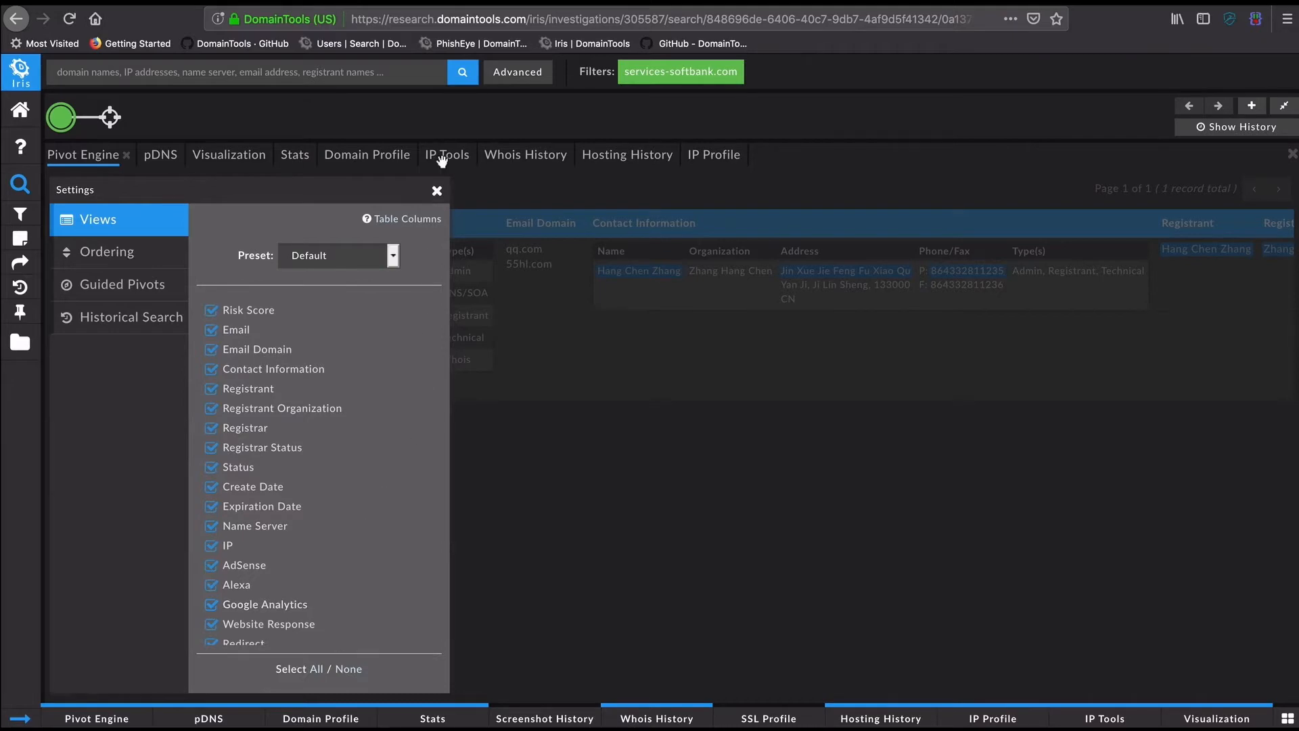
pyautogui.click(437, 193)
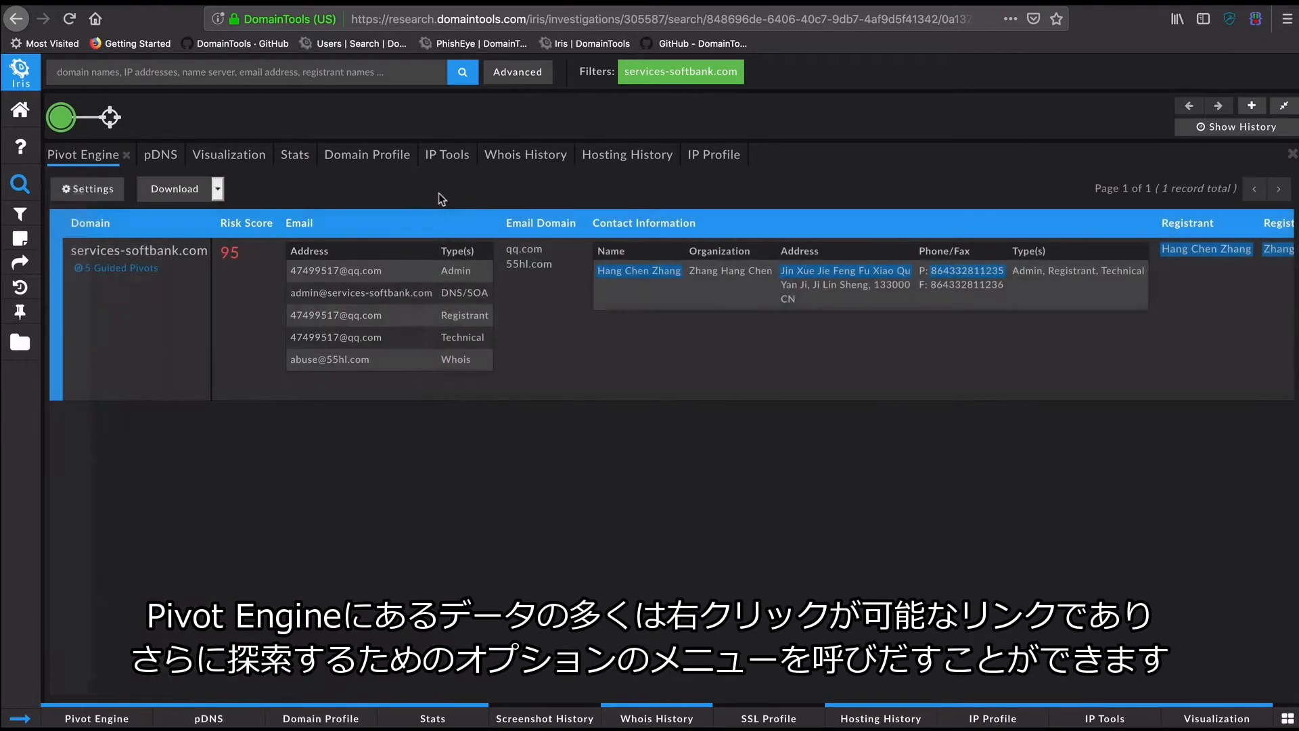
pyautogui.rightClick(637, 271)
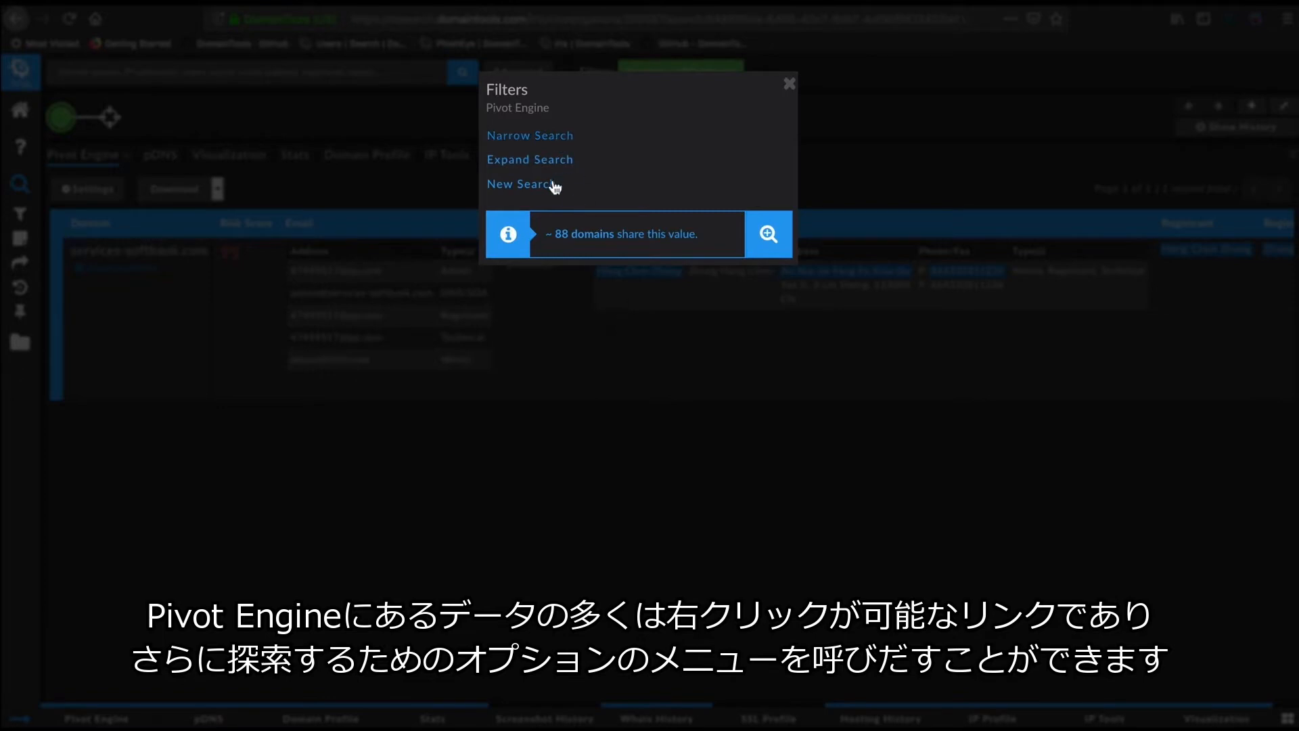
pyautogui.click(581, 329)
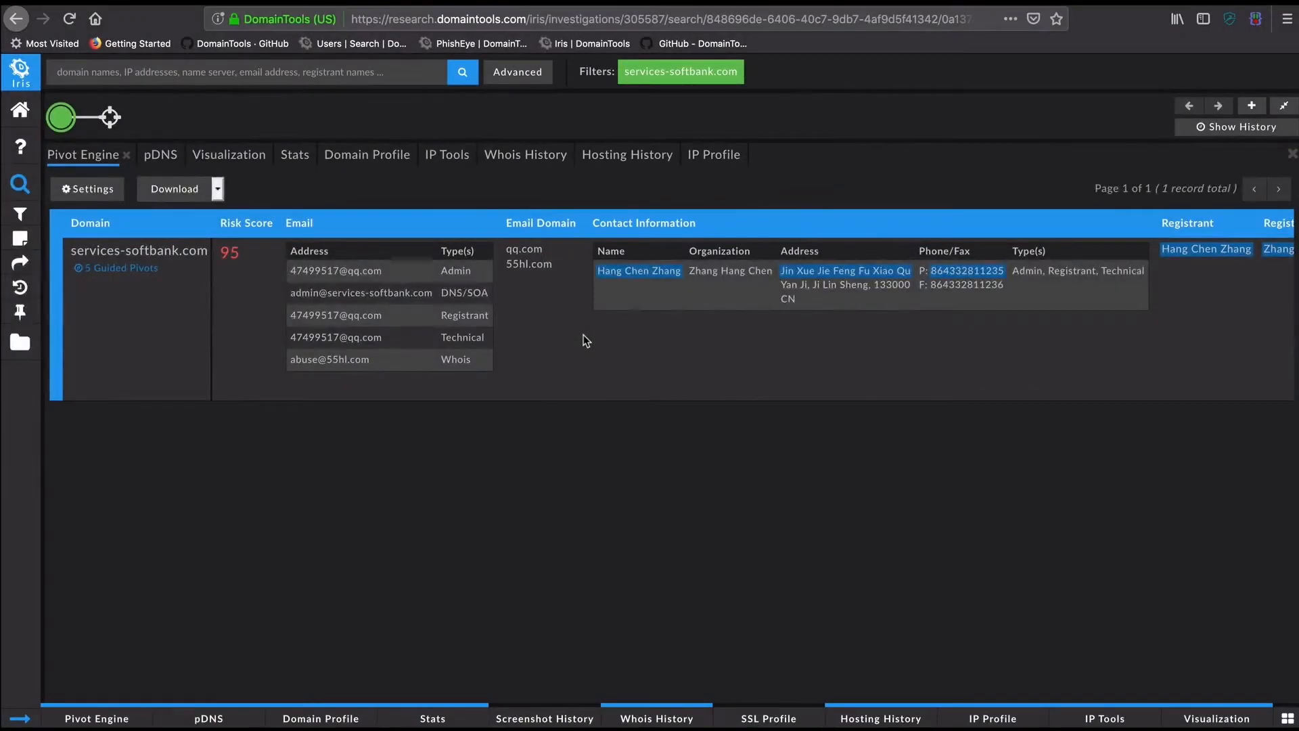
# - Check which columns hold the domain's guided pivots and how many domains share its contact name
pyautogui.click(230, 254)
pyautogui.moveTo(125, 274)
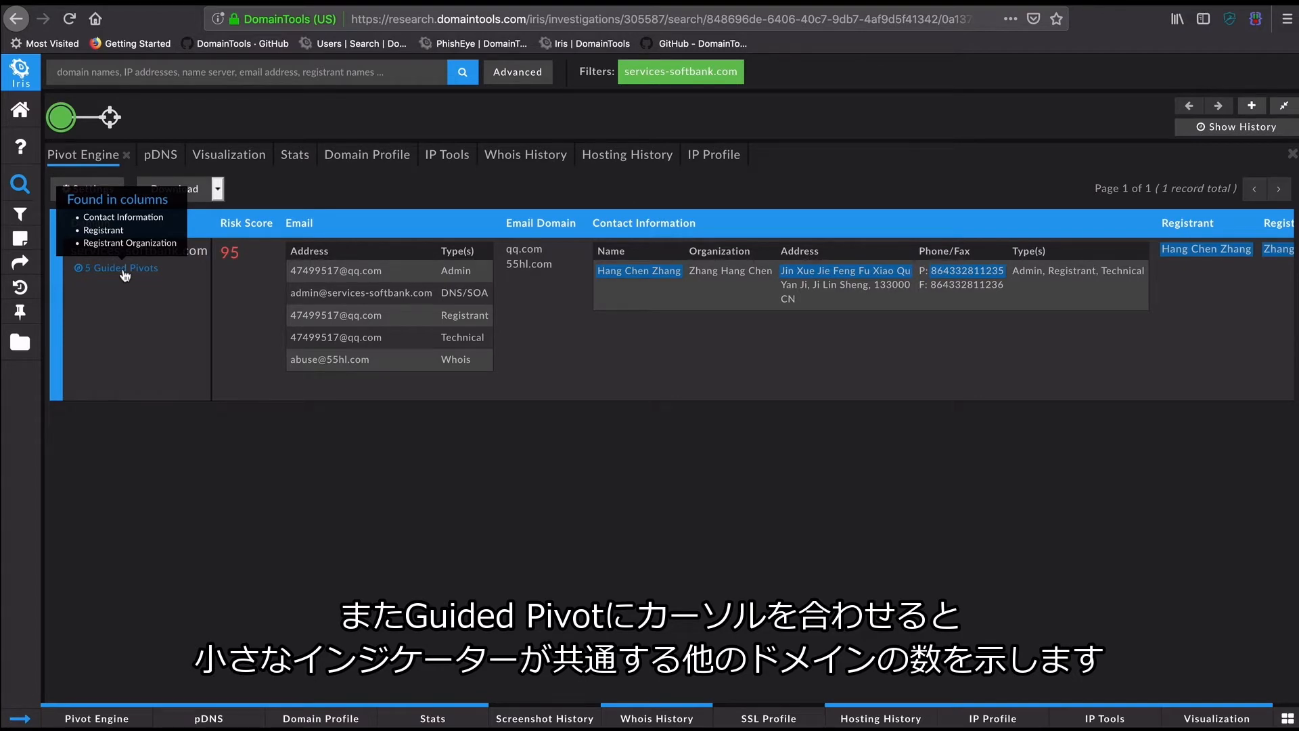
pyautogui.click(618, 270)
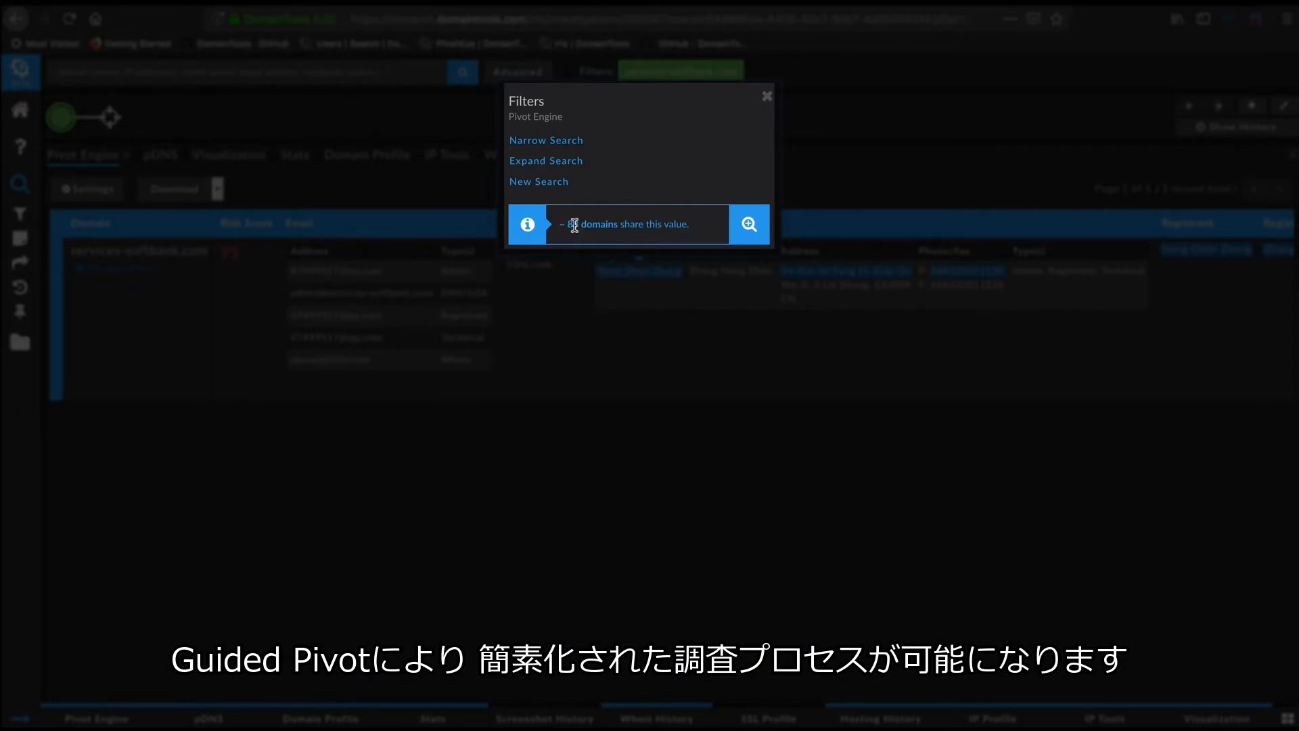
pyautogui.moveTo(567, 224); pyautogui.dragTo(597, 225)
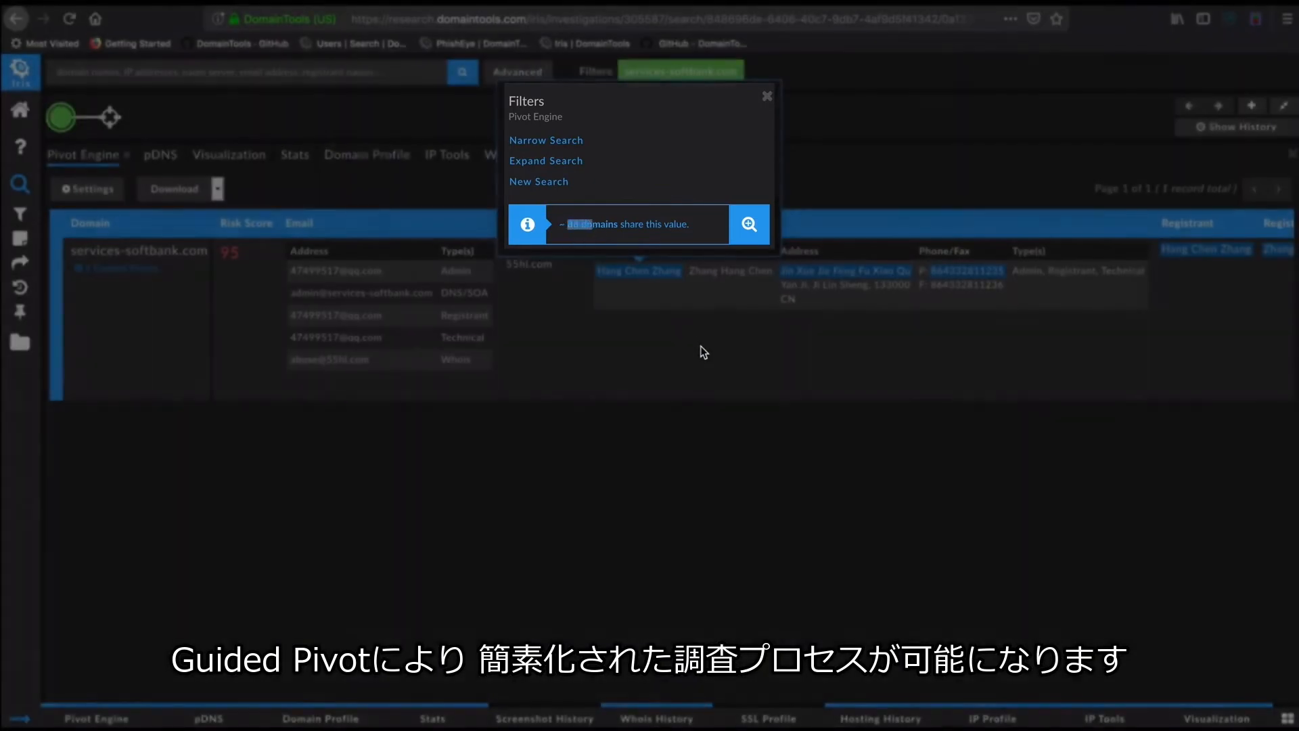
pyautogui.click(700, 347)
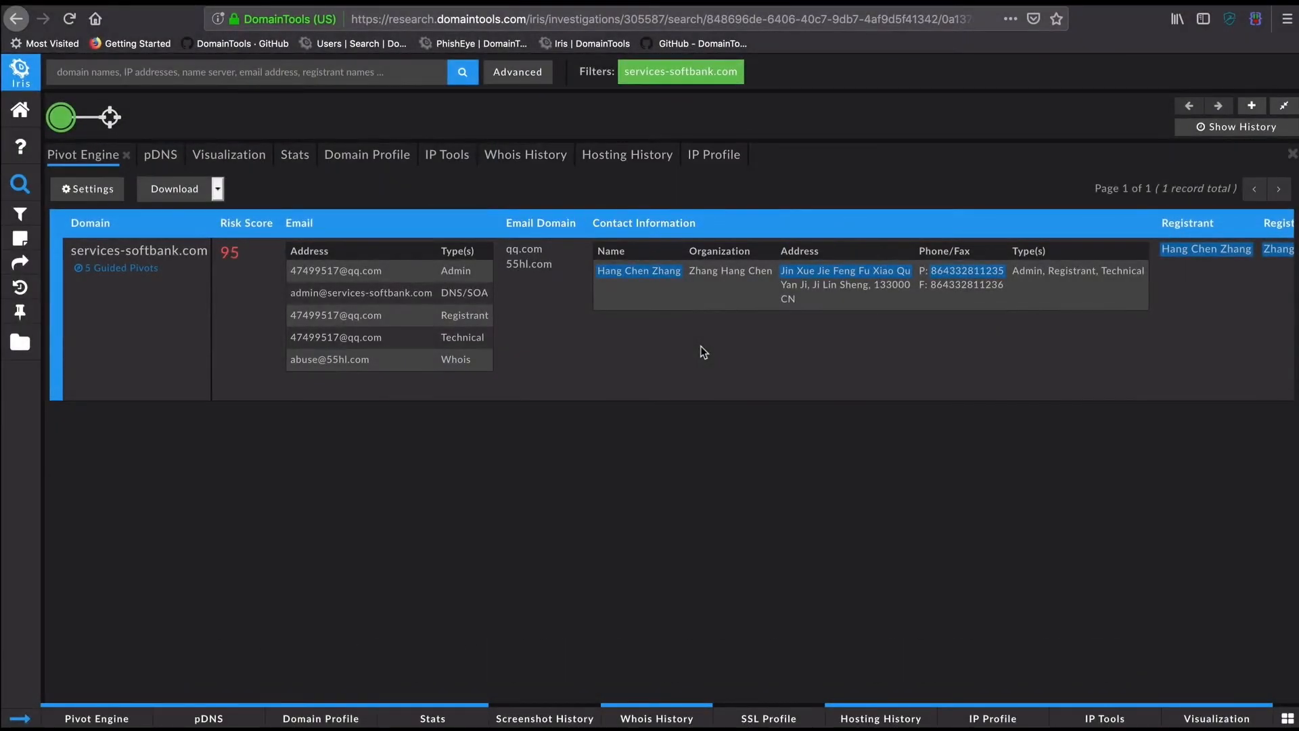
# - Examine the domain's remaining Pivot Engine columns, from contact information and registrar through name server and IP to SSL information and TLD
pyautogui.hscroll(6, 694, 347)
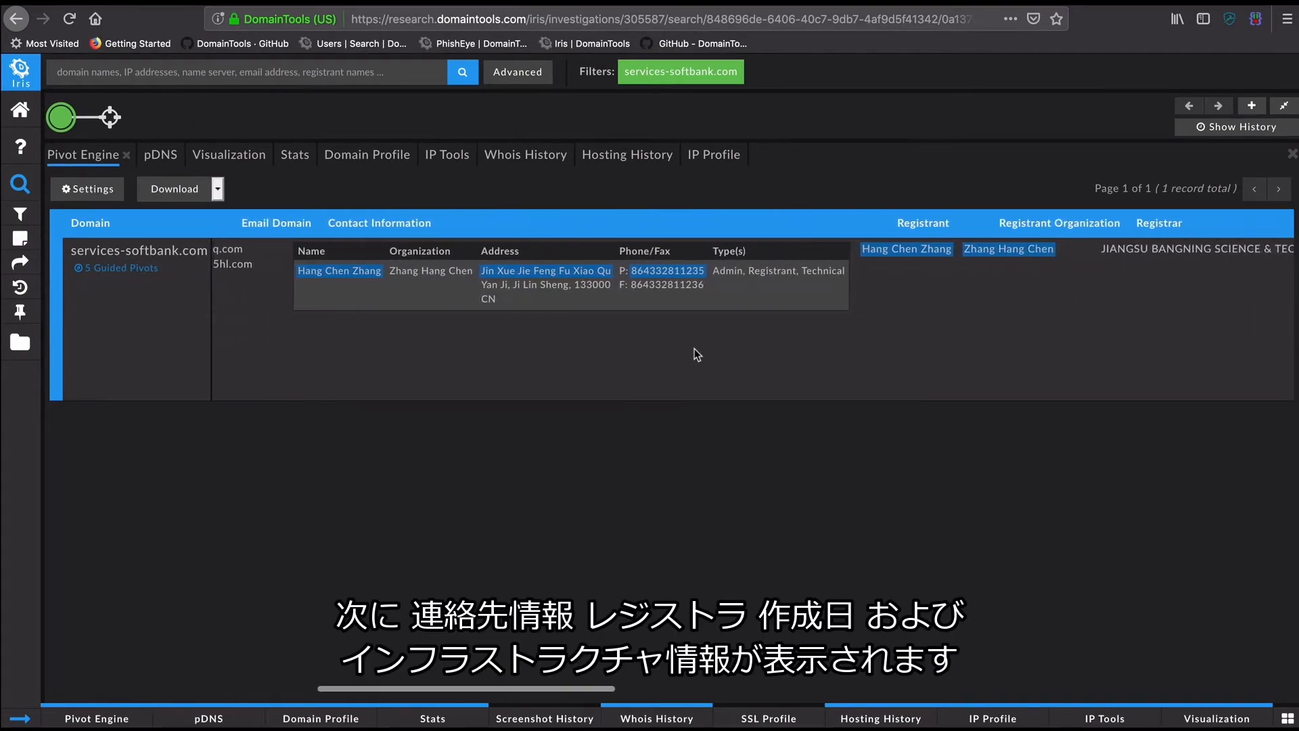
pyautogui.hscroll(8, 694, 348)
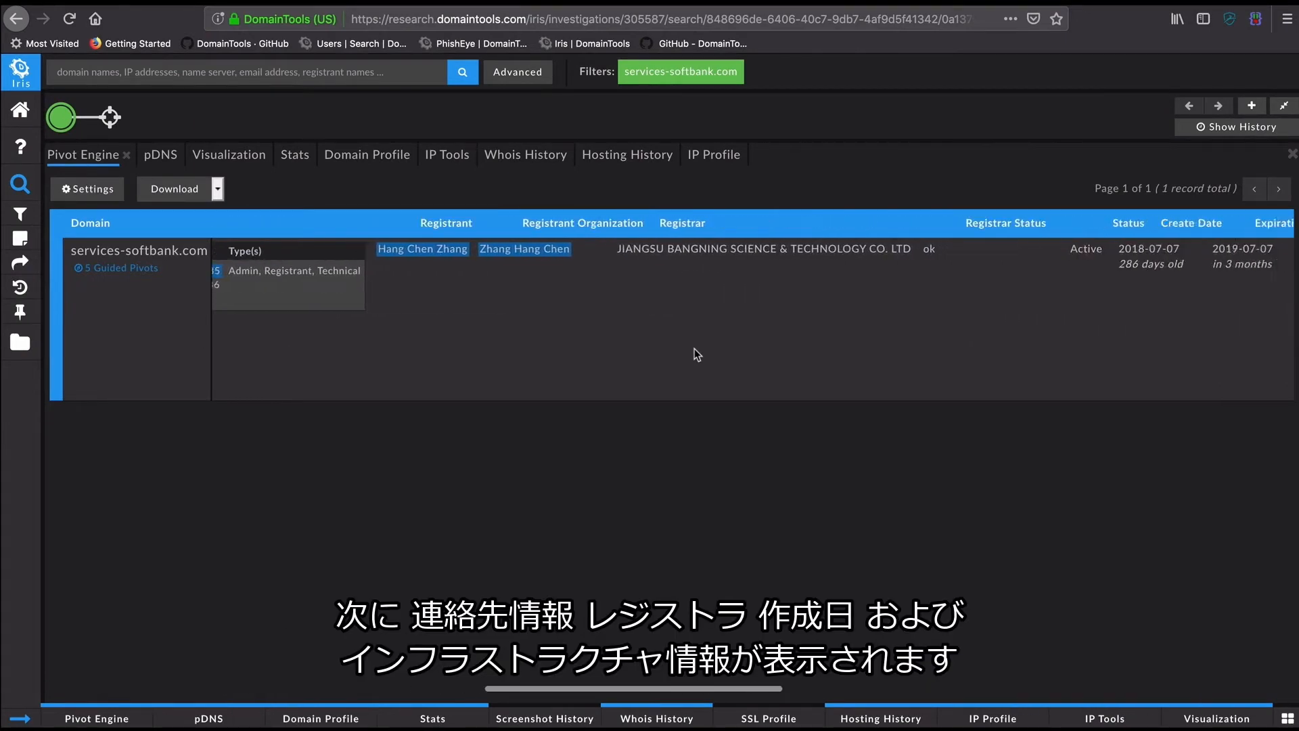
pyautogui.hscroll(5, 694, 348)
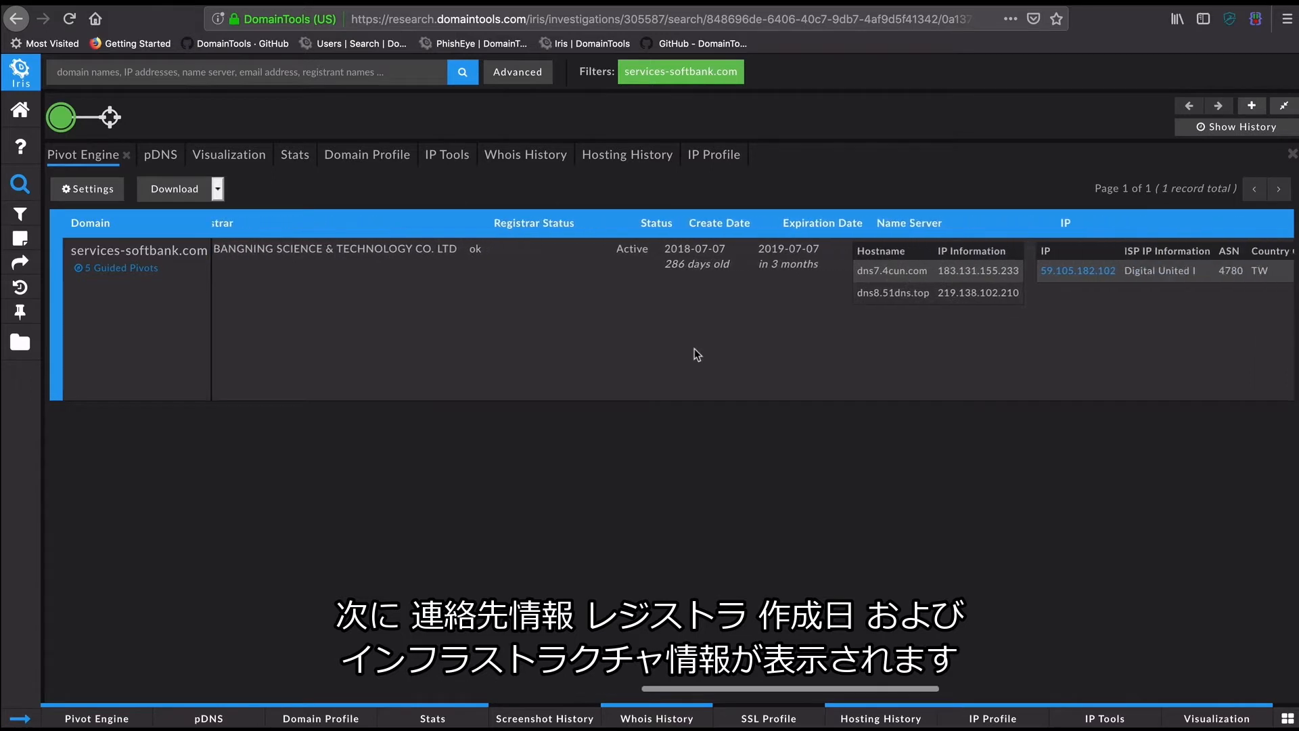
pyautogui.hscroll(5, 694, 348)
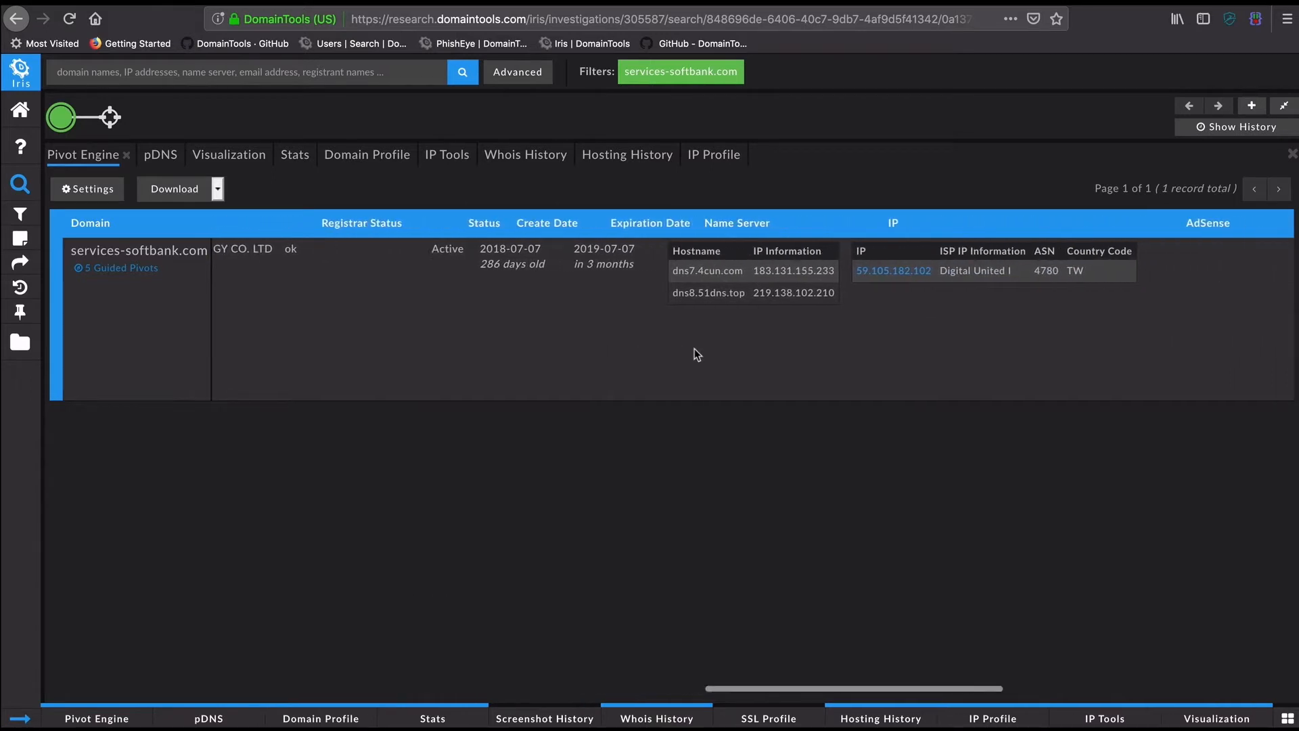
pyautogui.hscroll(6, 694, 348)
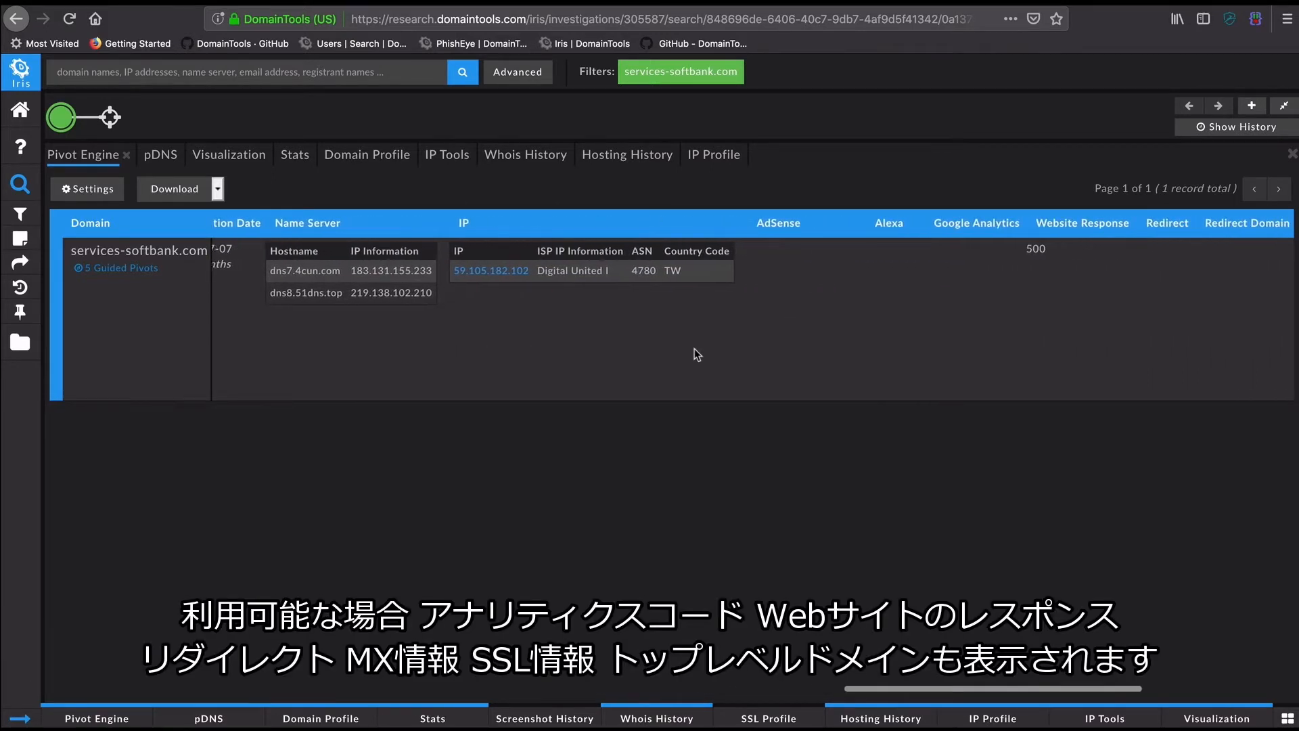
pyautogui.hscroll(4, 694, 349)
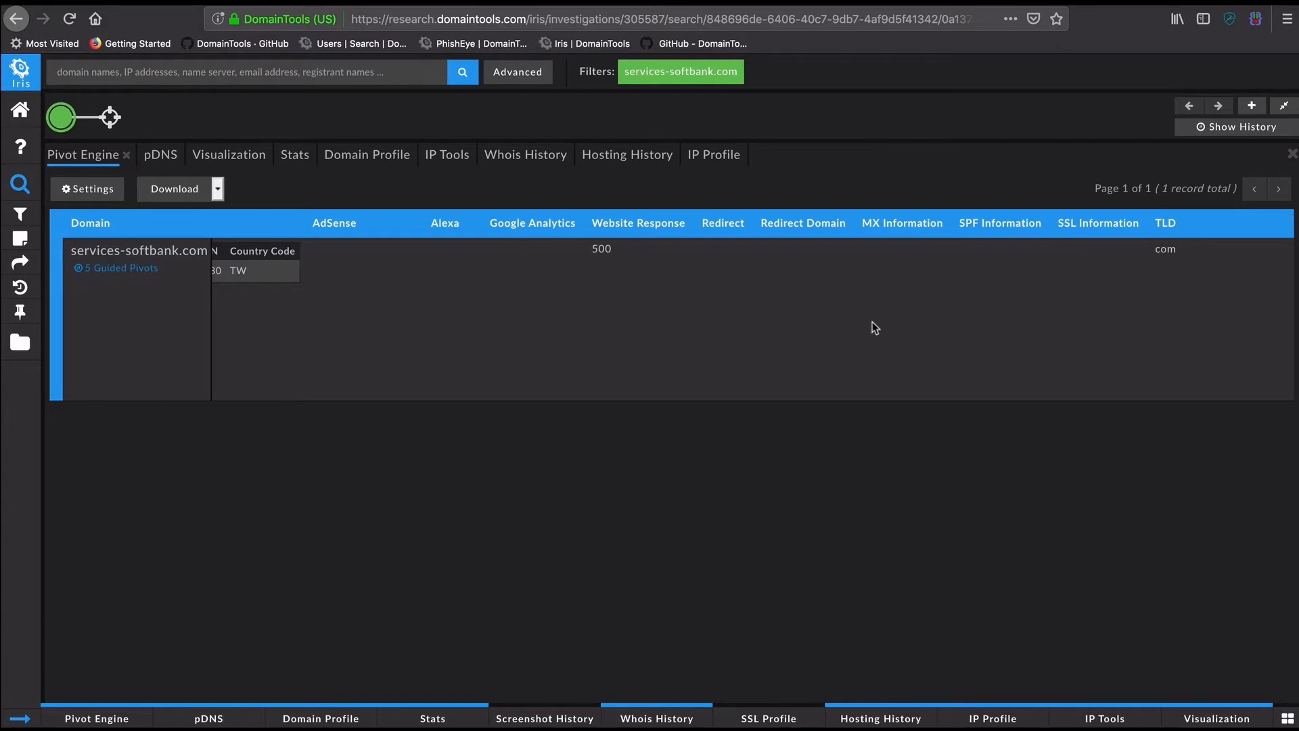
# - Select the services-softbank.com record and inspect its Domain Profile risk scores and its Whois History
pyautogui.click(59, 279)
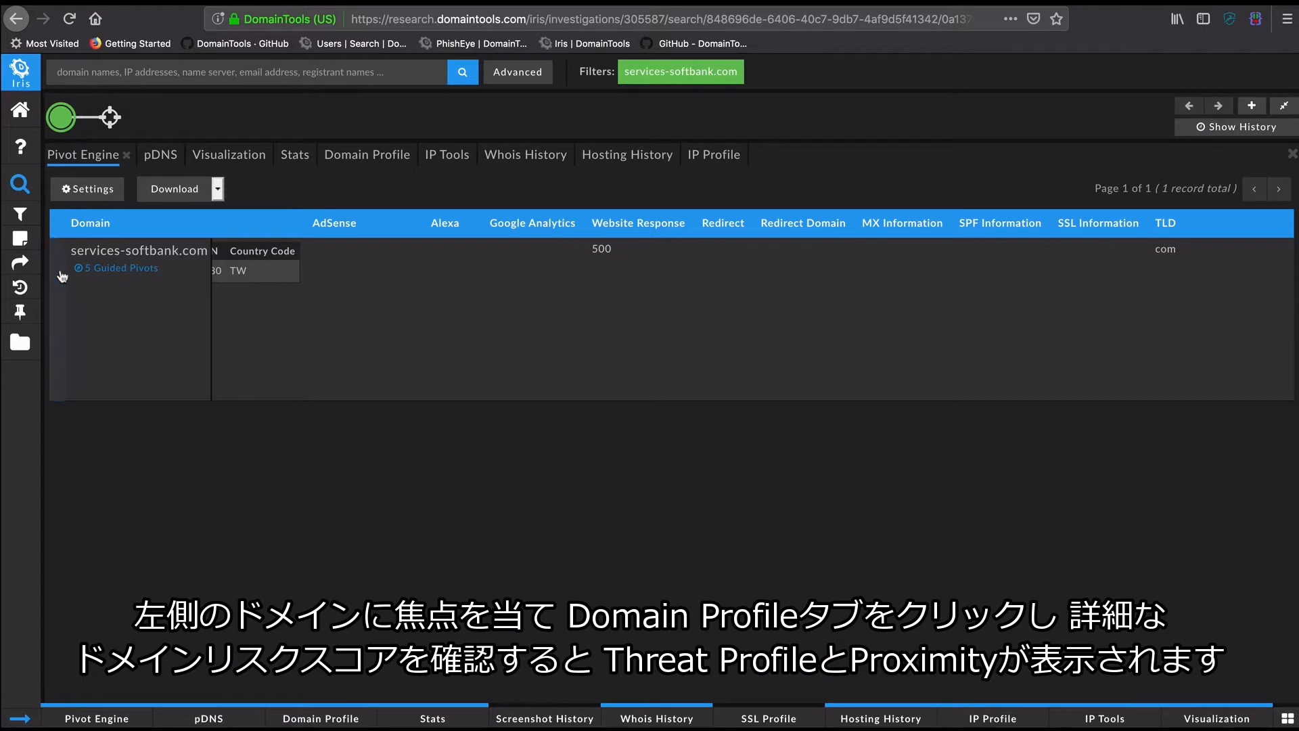
pyautogui.click(57, 332)
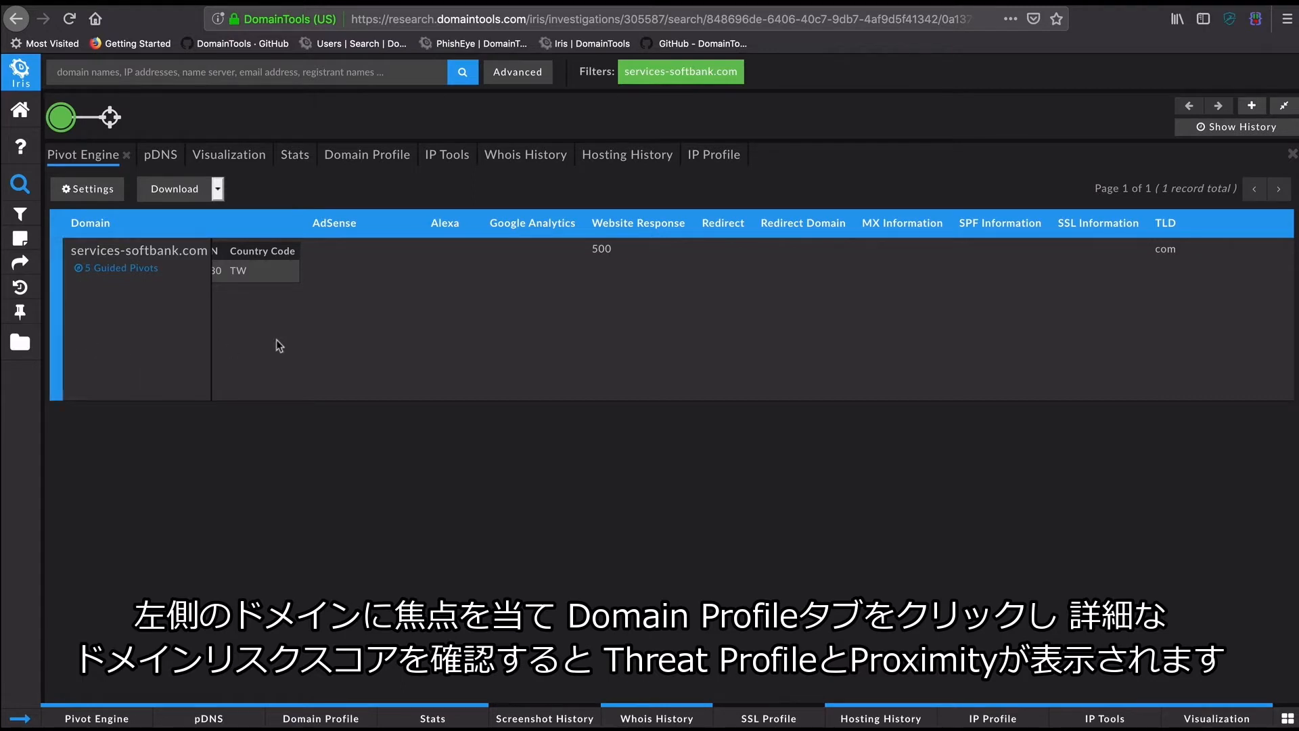
pyautogui.click(368, 156)
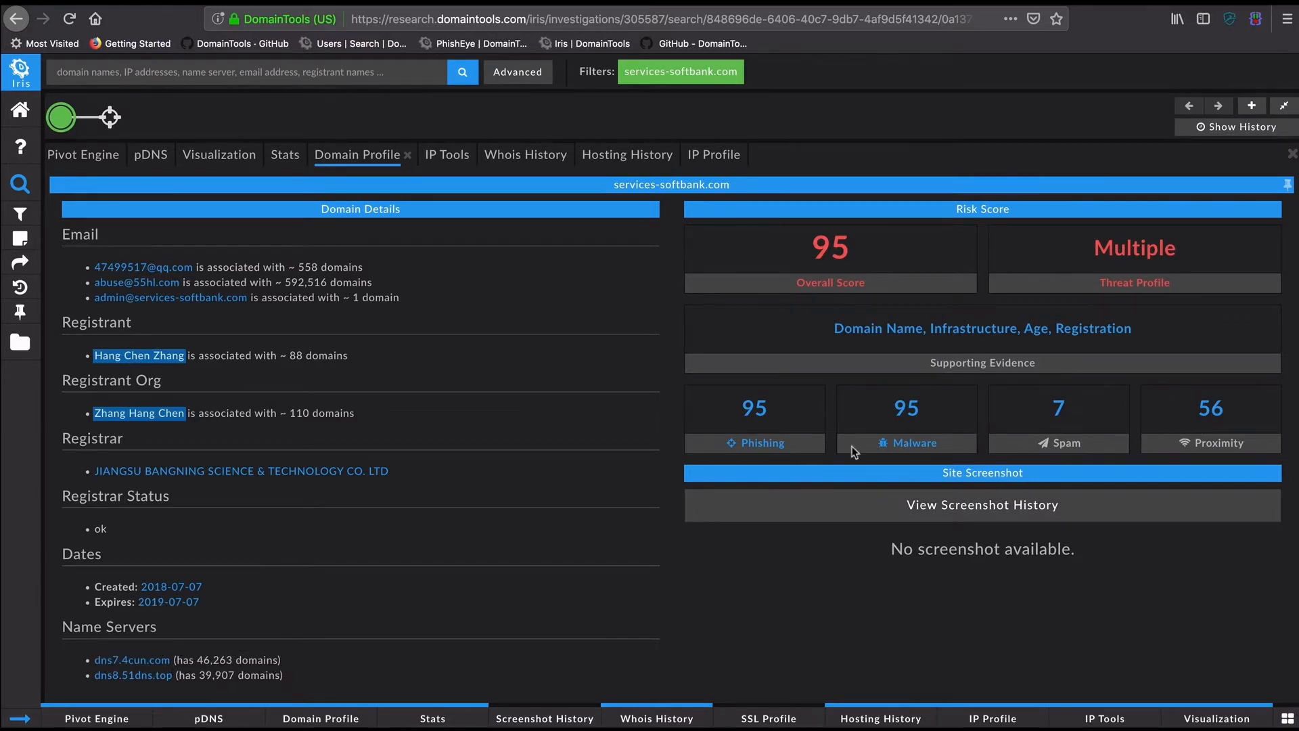
pyautogui.click(520, 152)
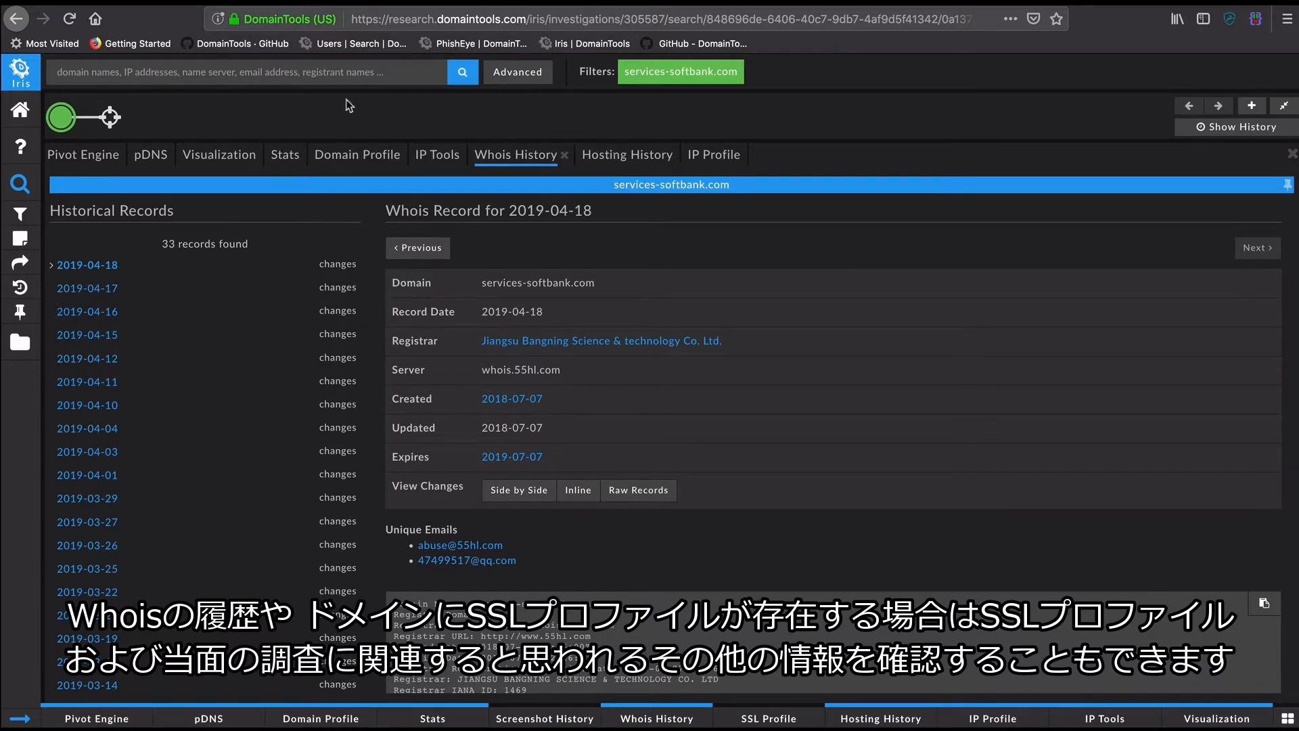
# - Return to the Pivot Engine results and jump to the guided pivot columns of services-softbank.com
pyautogui.click(74, 155)
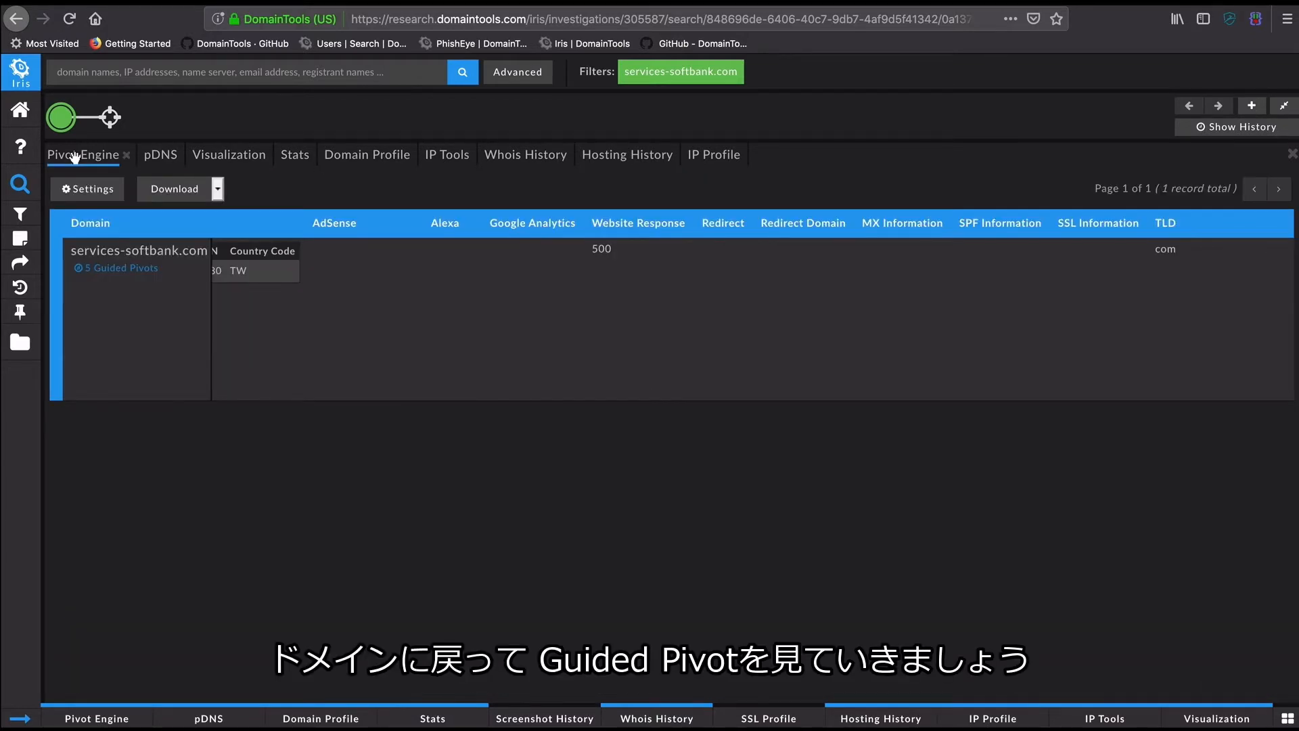
pyautogui.moveTo(116, 274)
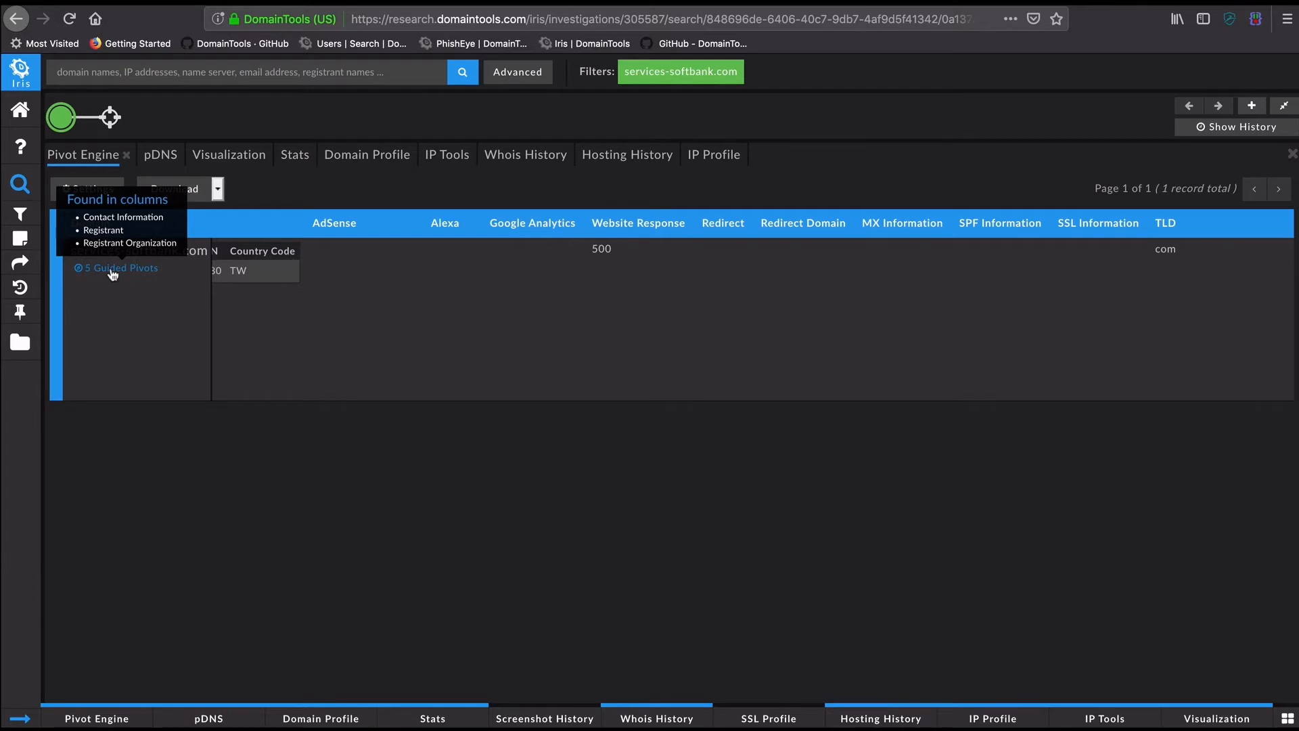
pyautogui.click(112, 269)
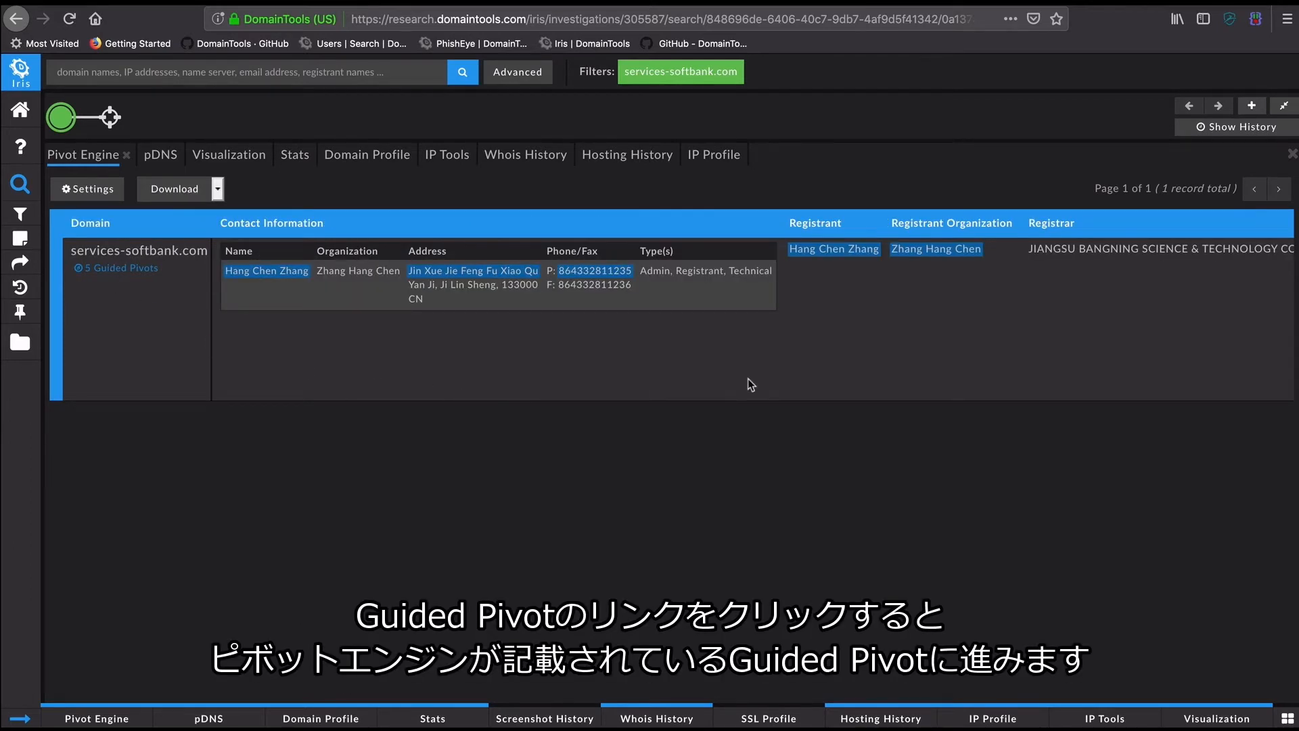
# - Preview the domains that share the registrant organization and look through their risk scores
pyautogui.click(920, 254)
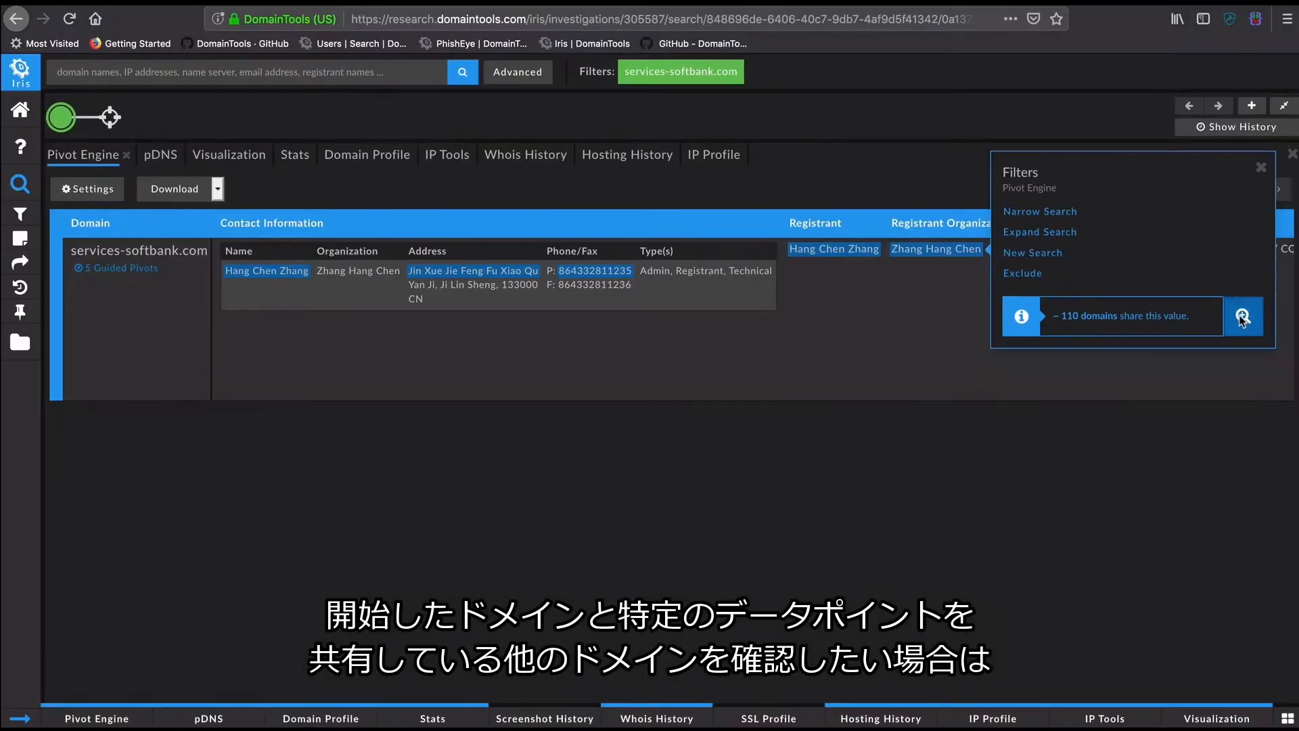
pyautogui.click(1242, 317)
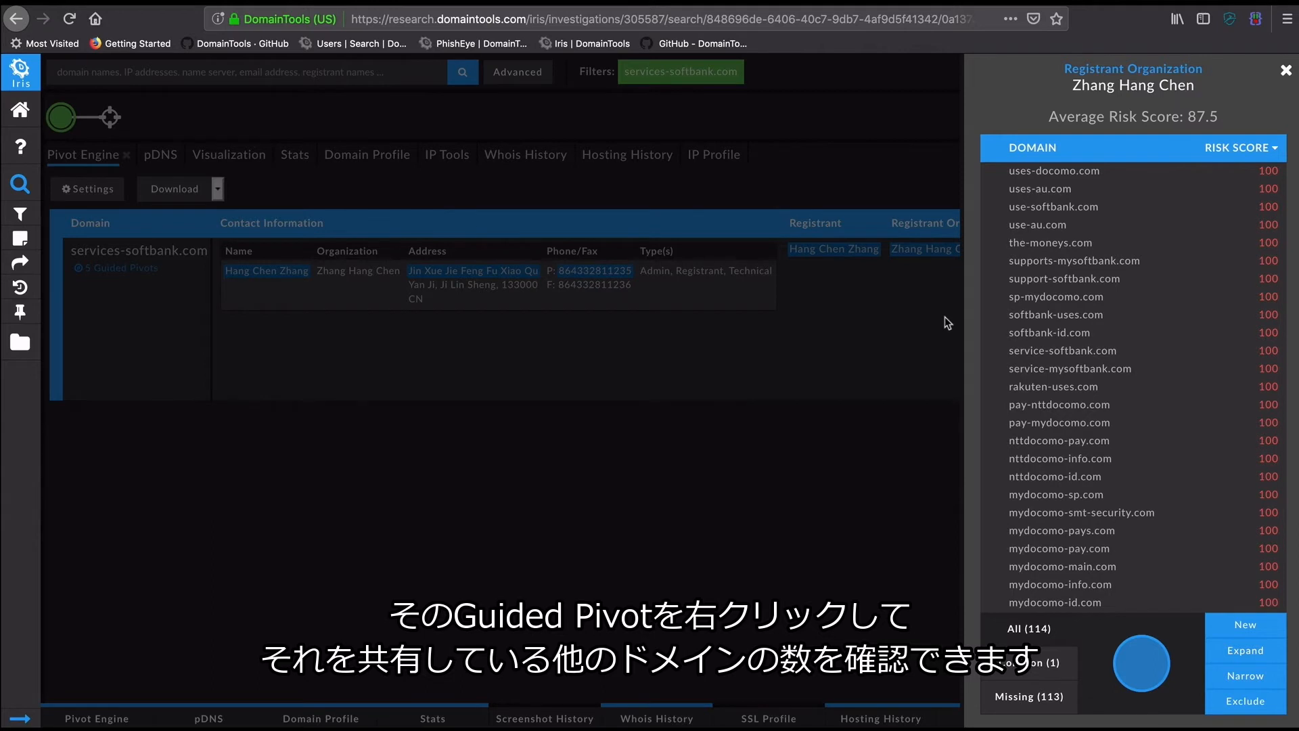
pyautogui.scroll(-10, 994, 335)
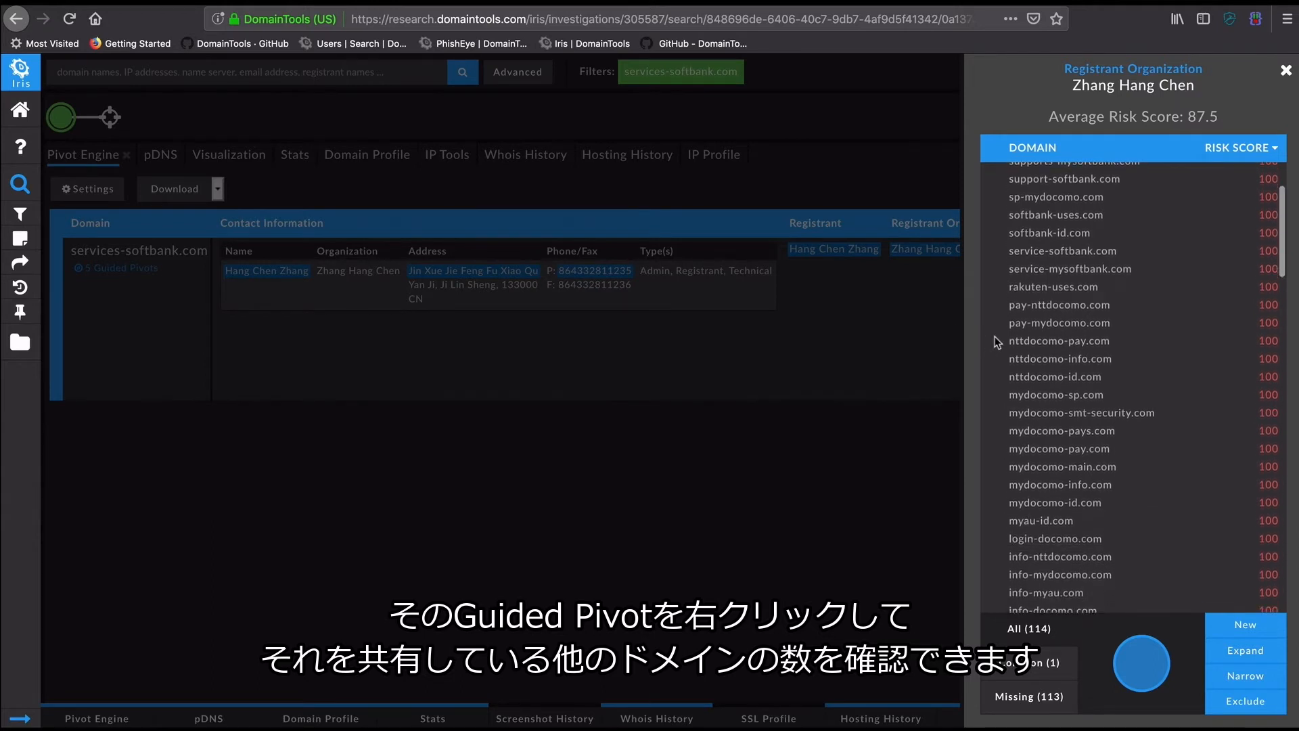
pyautogui.scroll(-1, 994, 335)
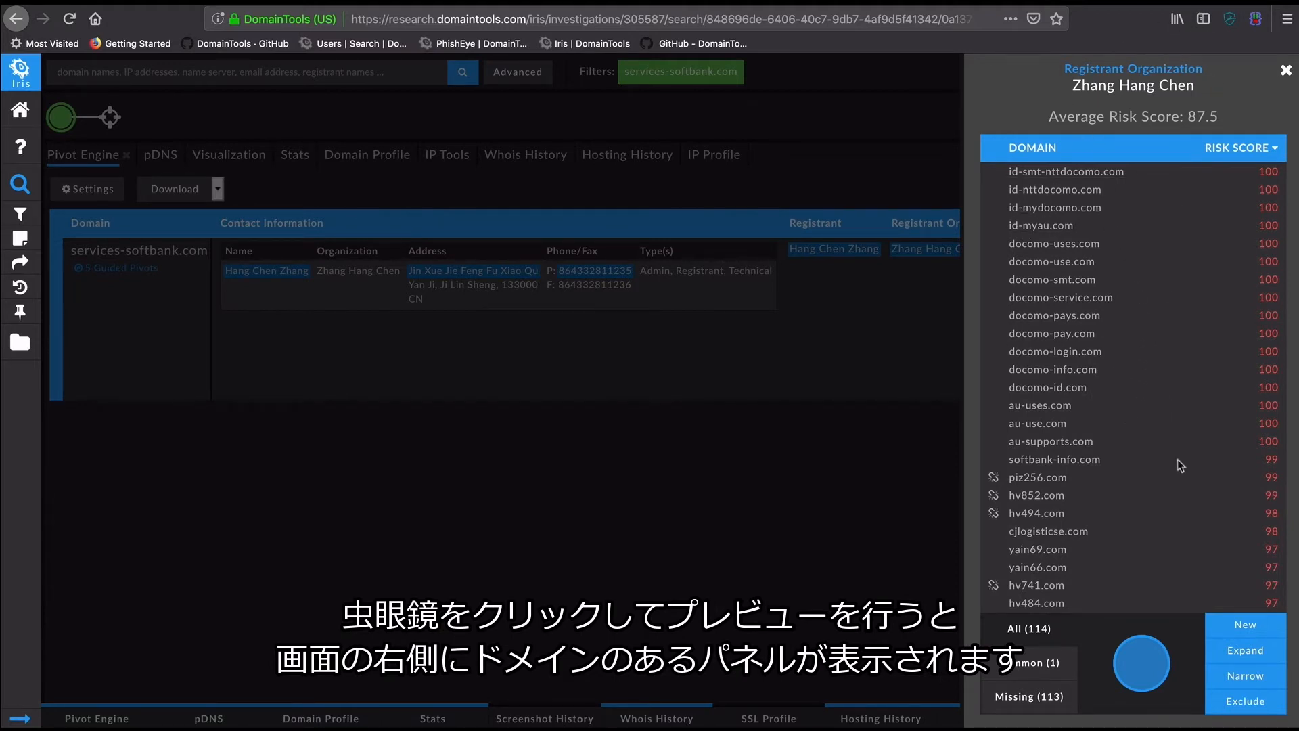
# - Expand the search with the shared registrant organization and review the registrant, registrar and date columns of the resulting domains
pyautogui.click(1241, 651)
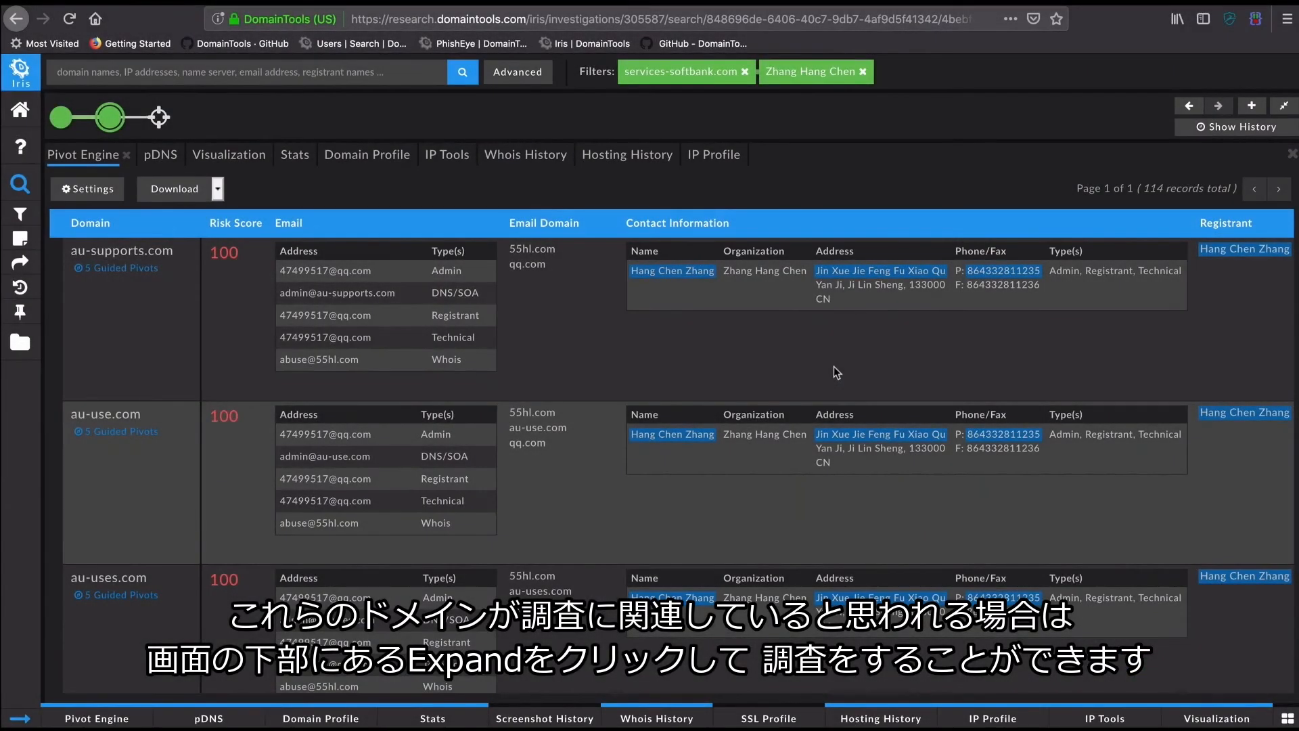
pyautogui.hscroll(5, 833, 366)
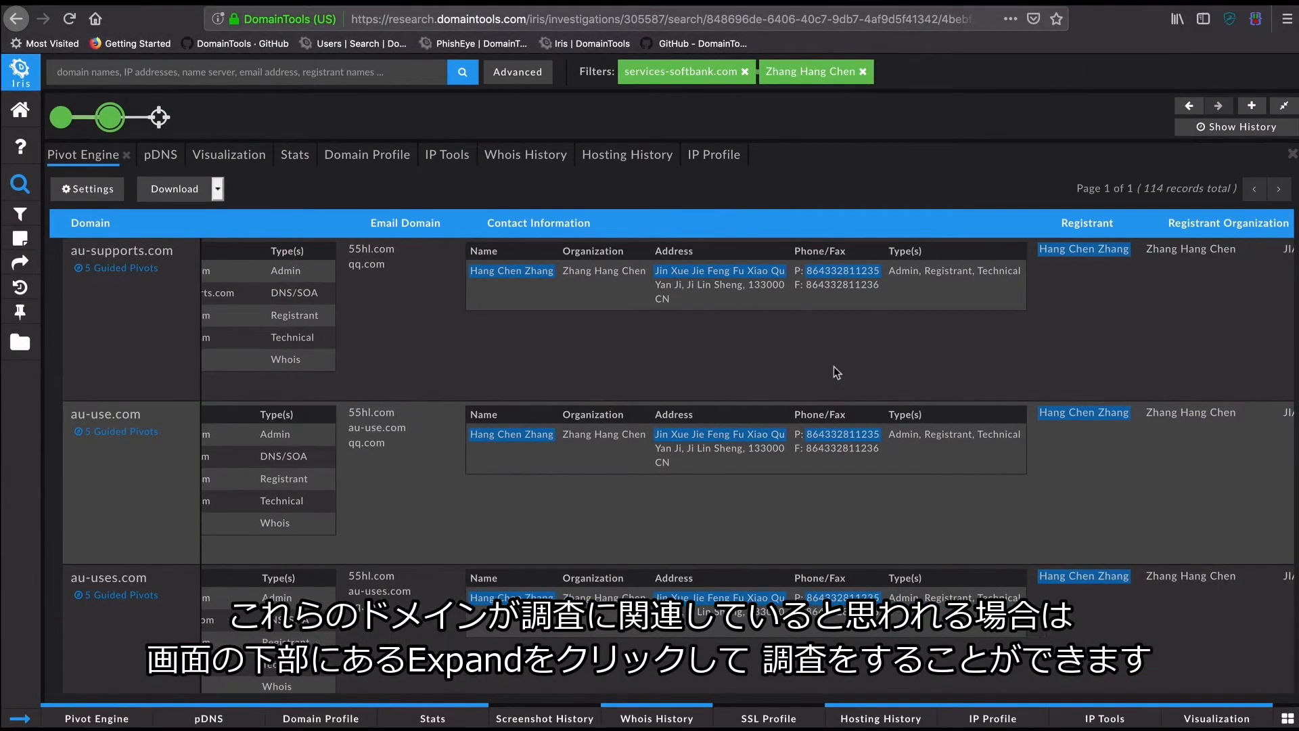
pyautogui.hscroll(9, 834, 367)
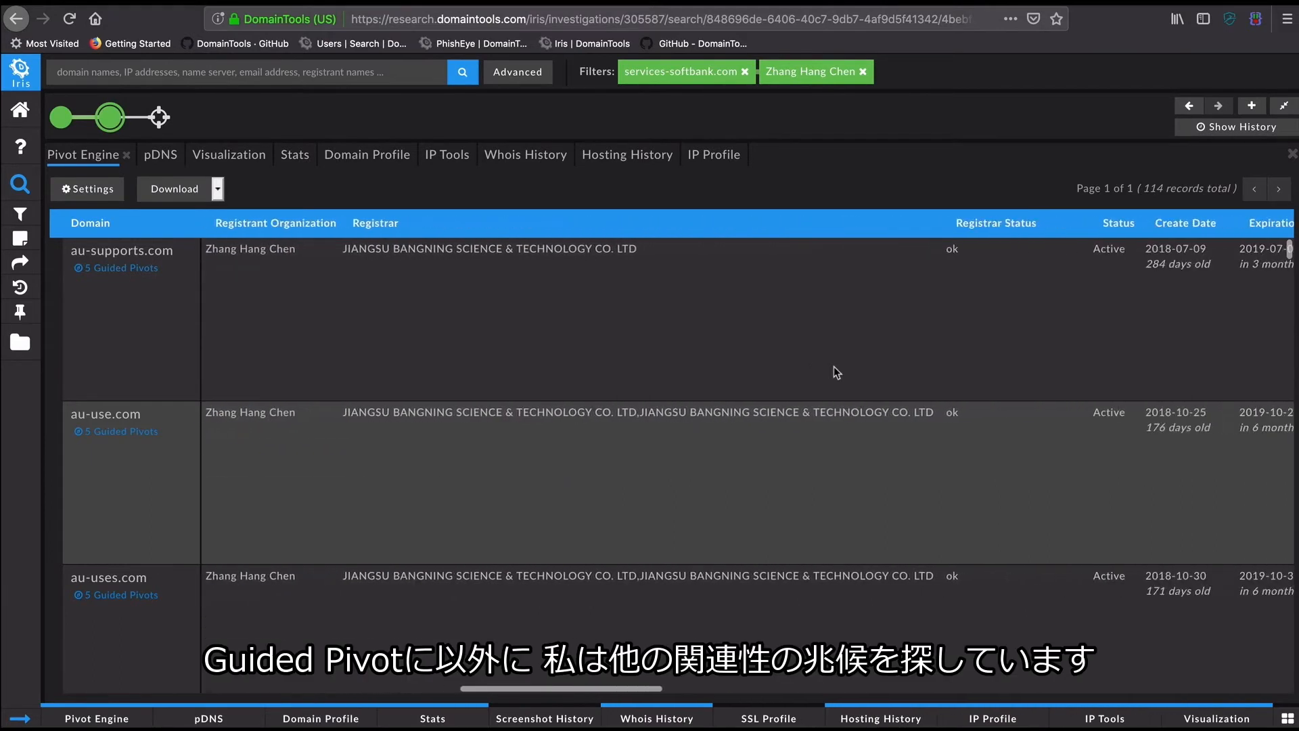
# - Sort the domains by risk score in descending order and check how many domains share the contact name of uses-au.com
pyautogui.hscroll(3, 833, 366)
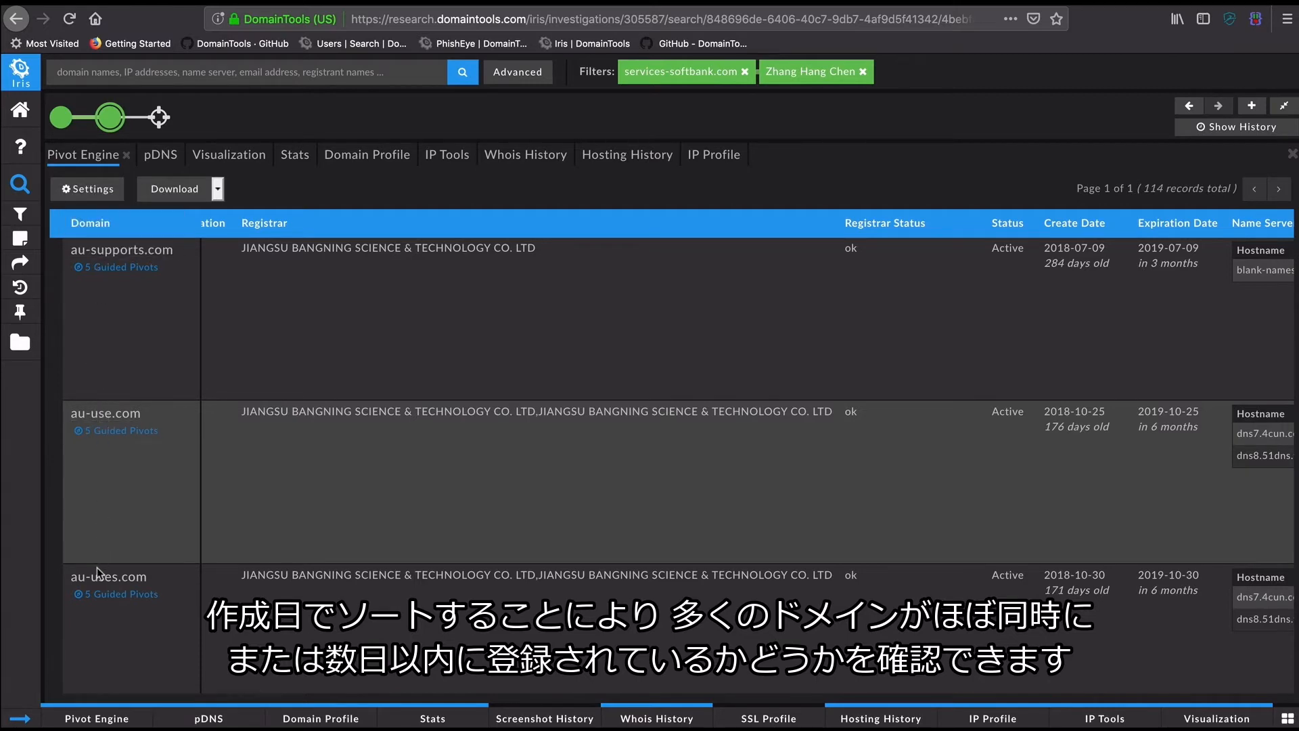
pyautogui.hscroll(-6, 243, 452)
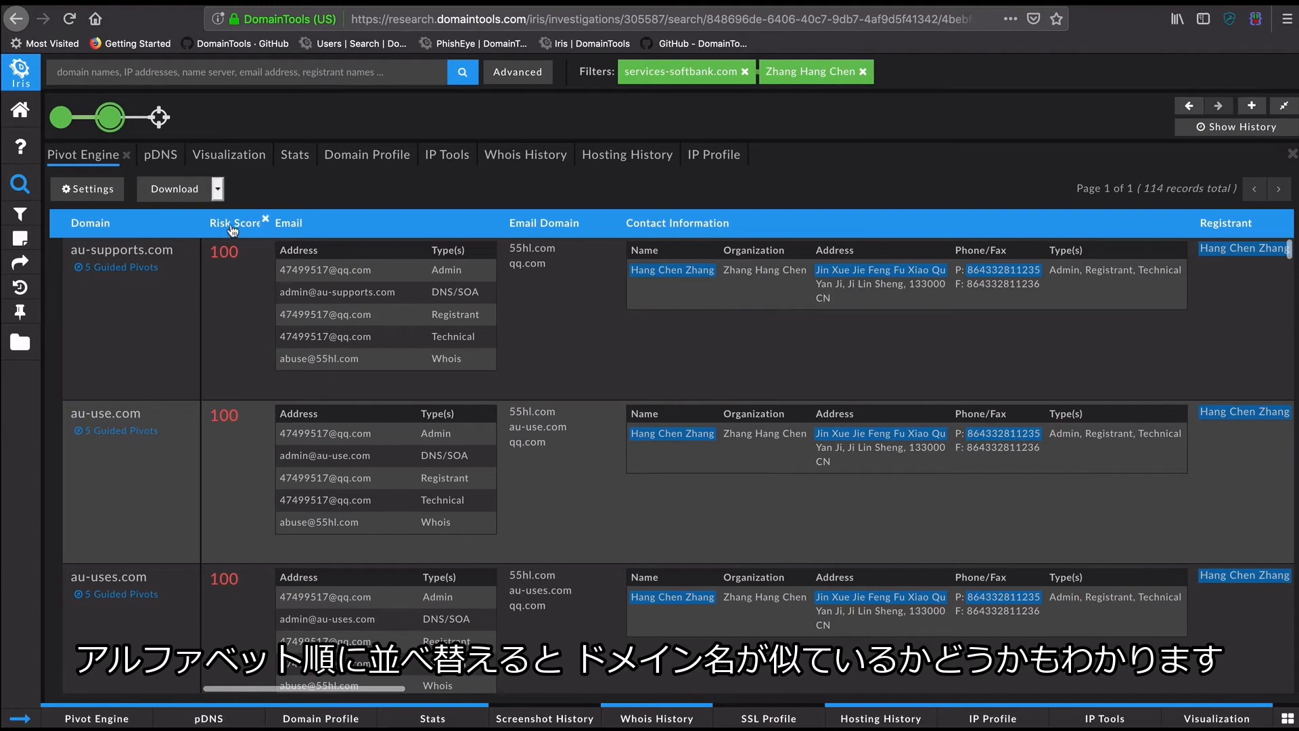
pyautogui.click(232, 225)
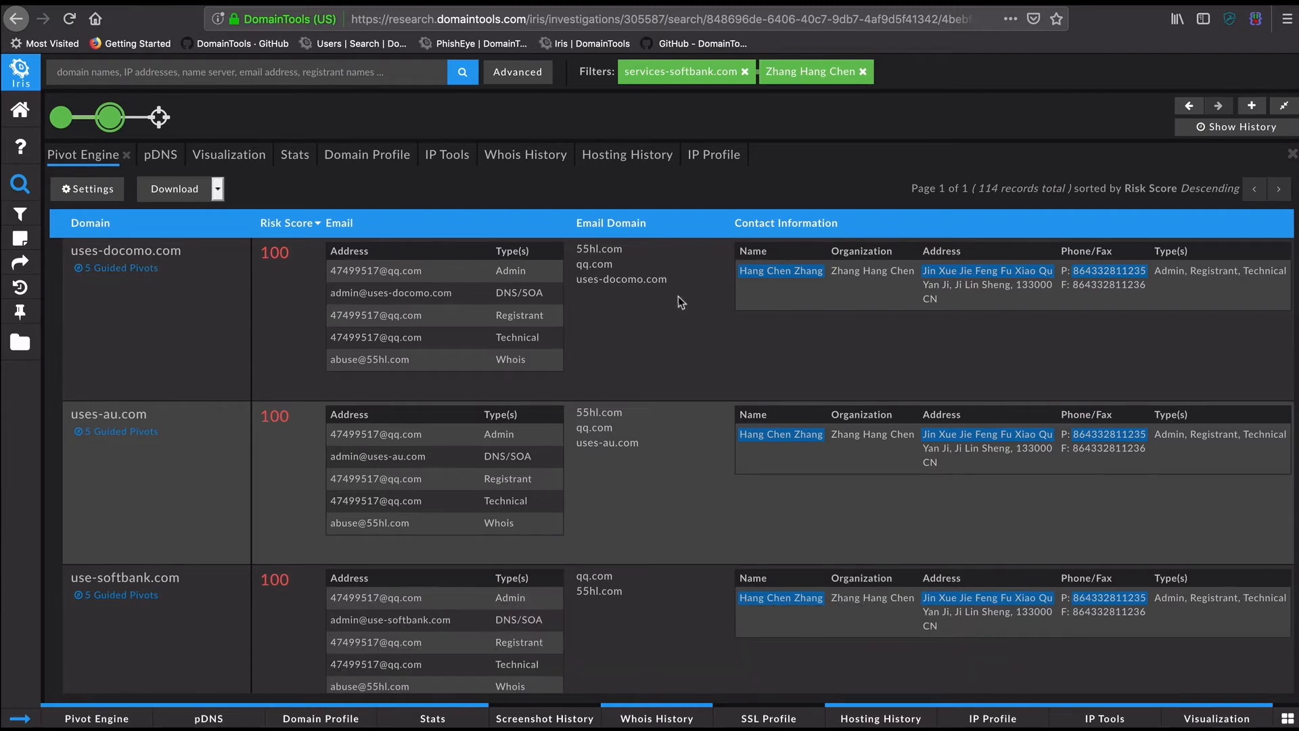
pyautogui.click(773, 433)
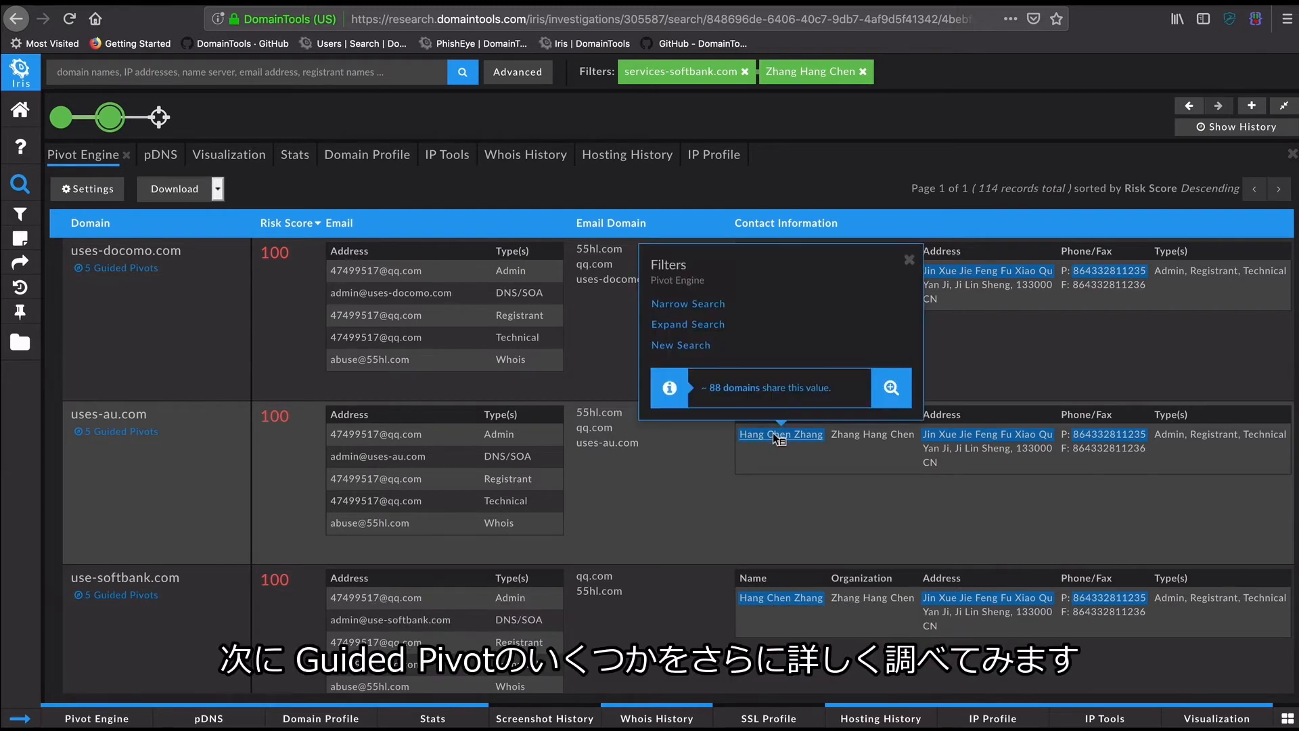
pyautogui.click(709, 441)
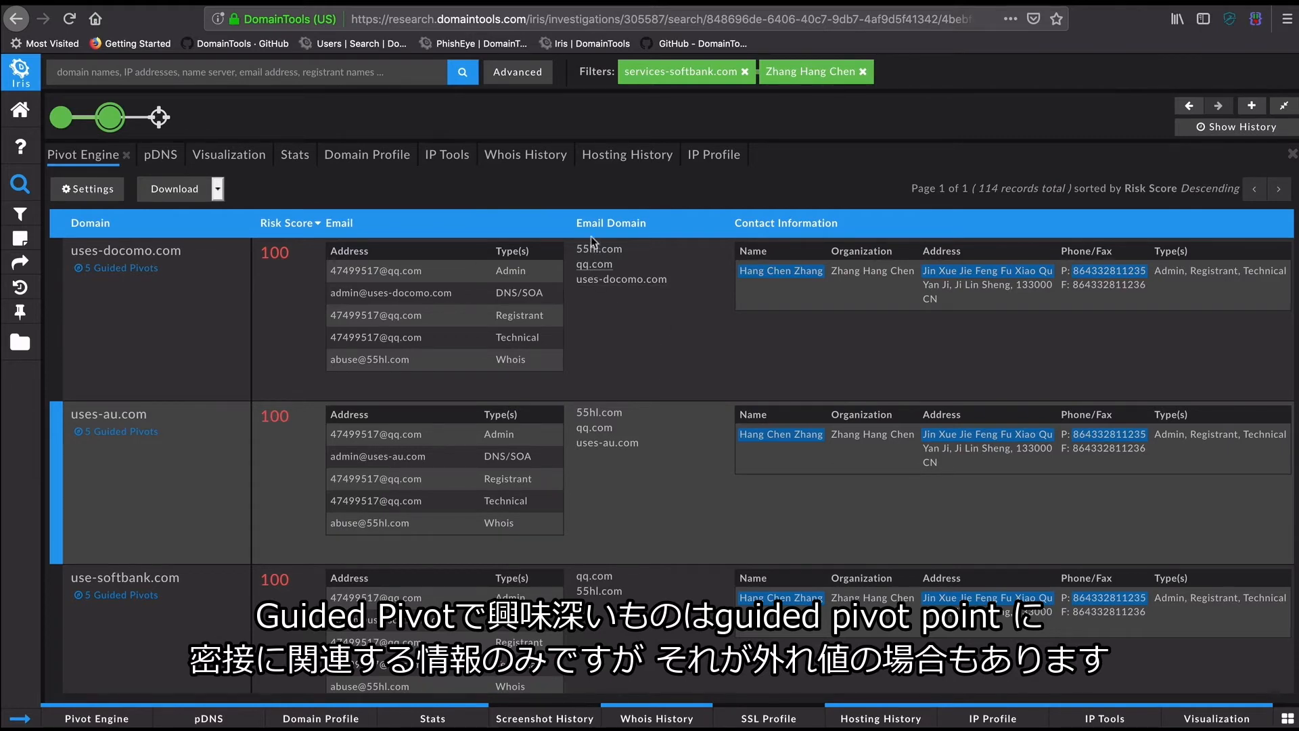
# - Run a passive DNS search for *.services-softbank.com with the record type set to All
pyautogui.click(166, 155)
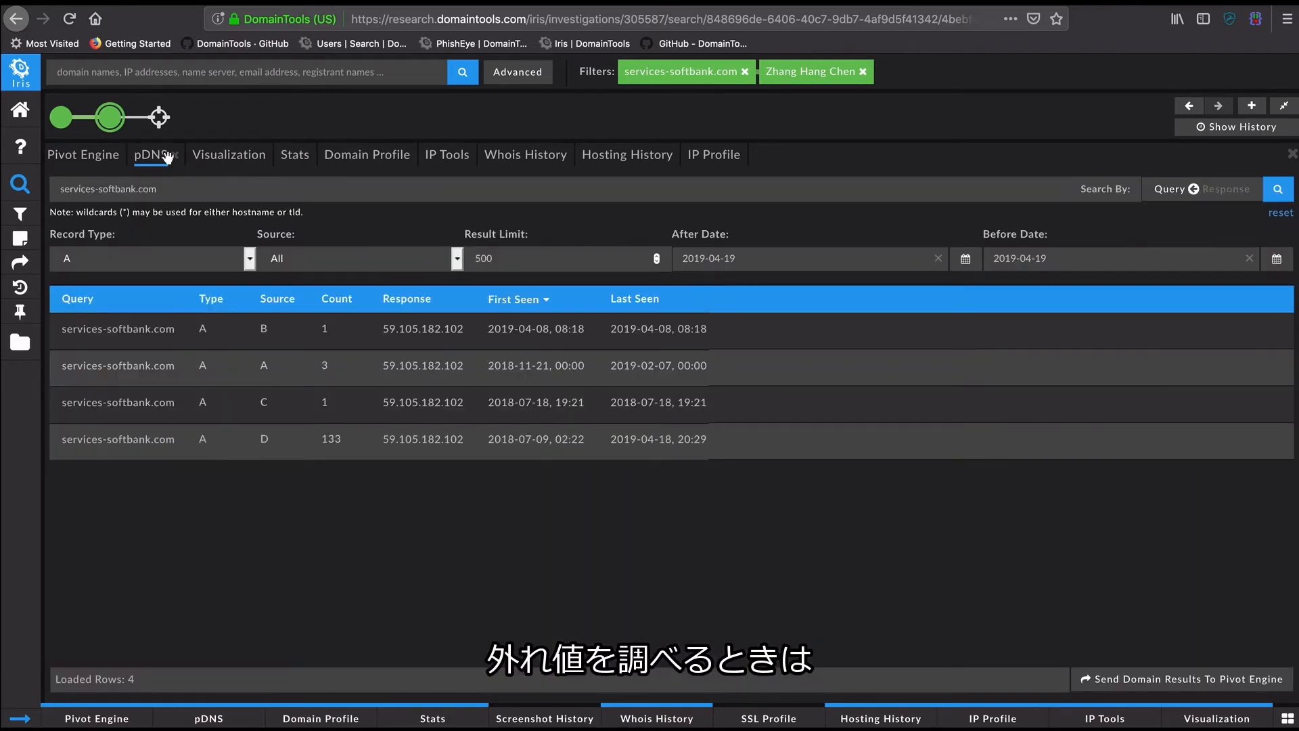
pyautogui.click(250, 259)
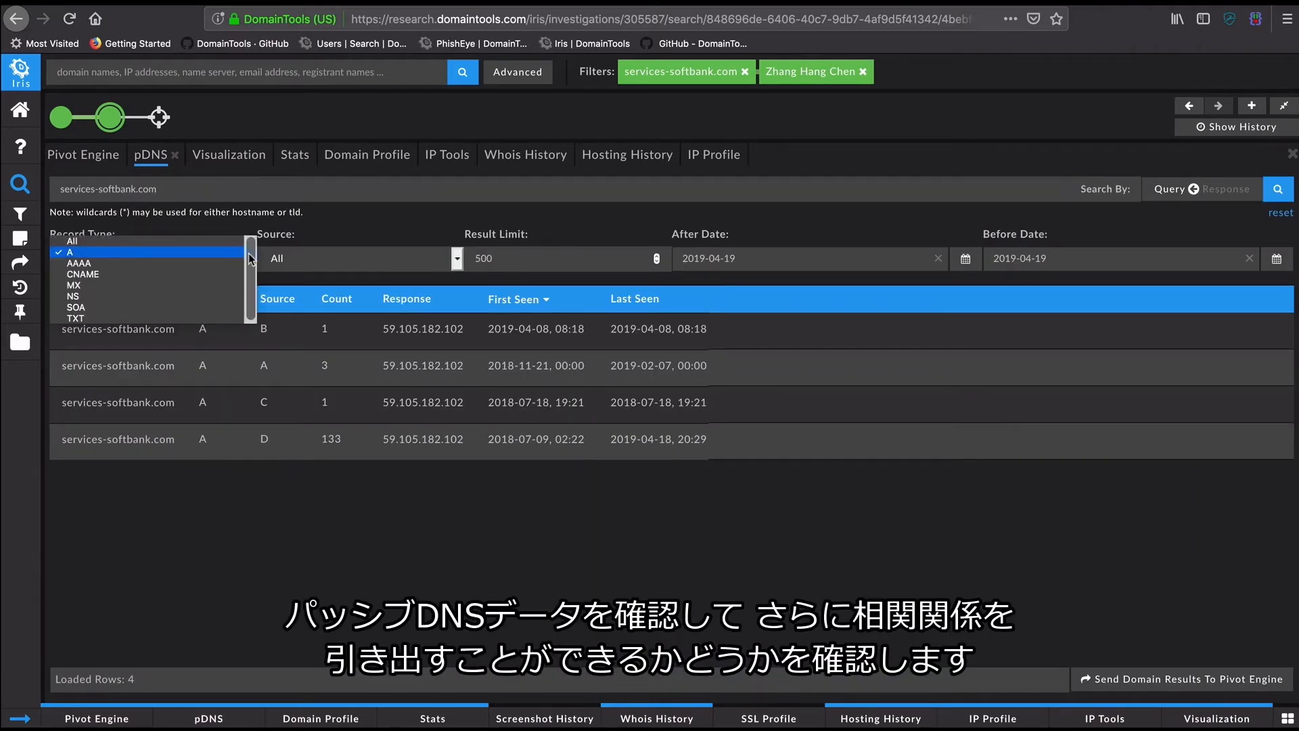
pyautogui.click(168, 228)
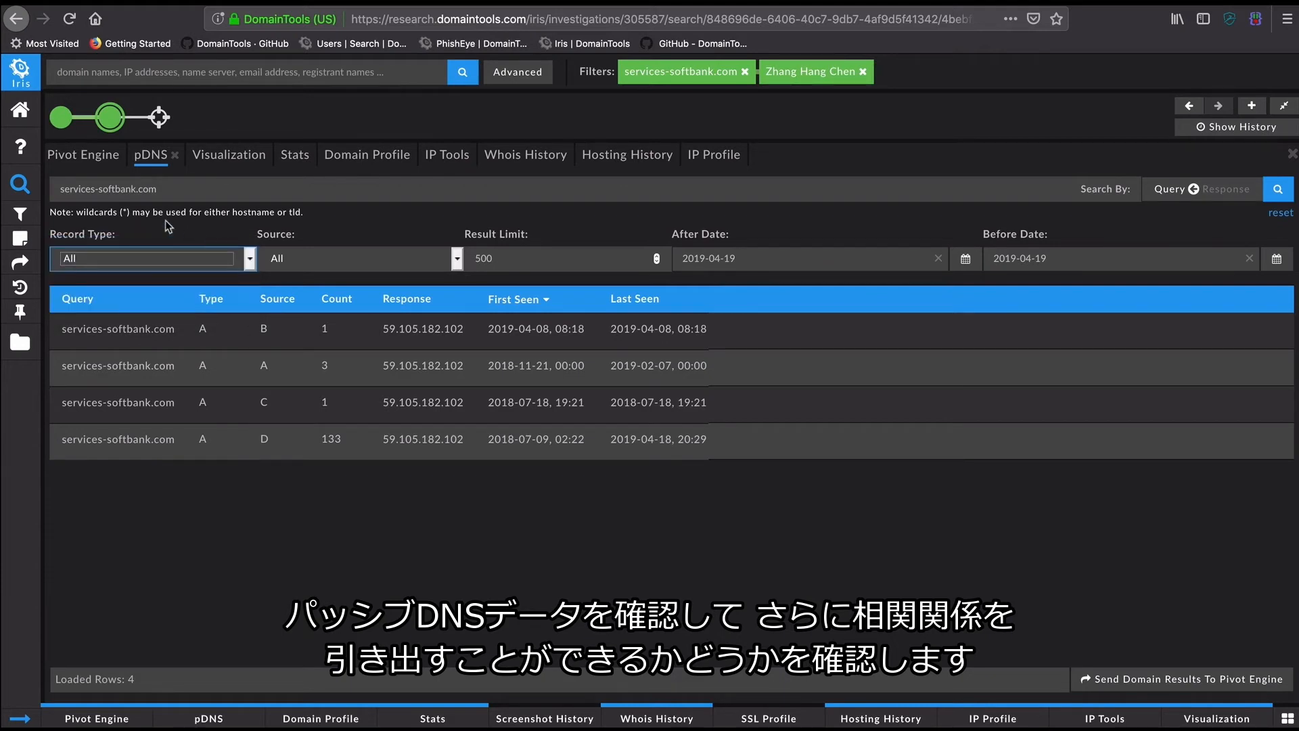
pyautogui.click(60, 192)
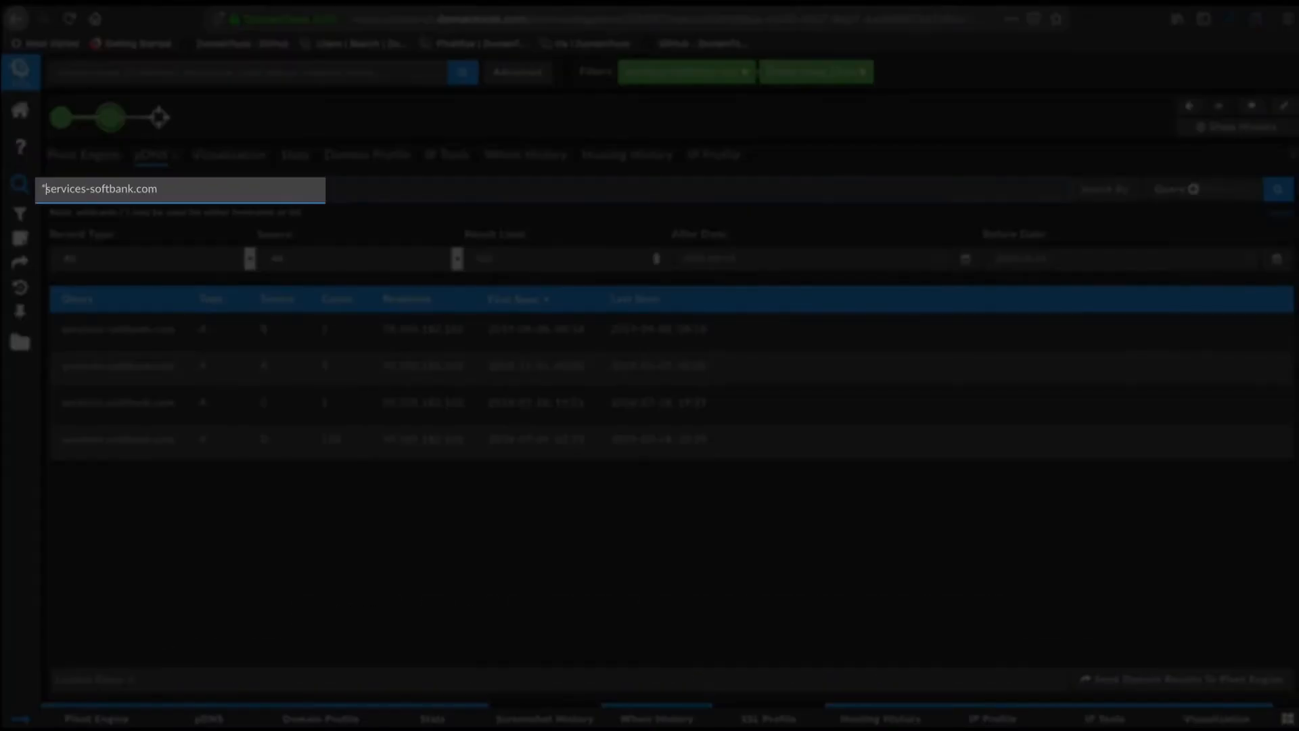
pyautogui.write('*.')
pyautogui.press('Return')
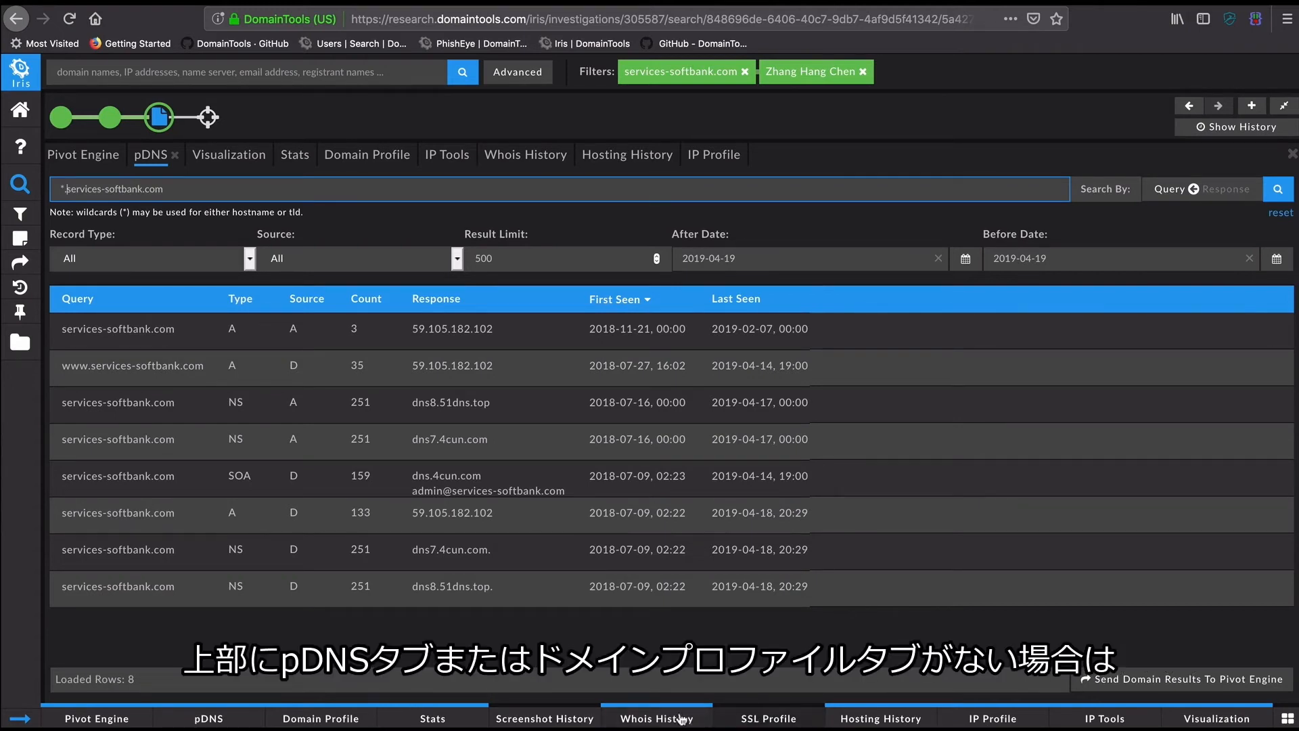
# - Add the Screenshot History and SSL Profile data panels to the investigation and view the available layouts
pyautogui.click(540, 719)
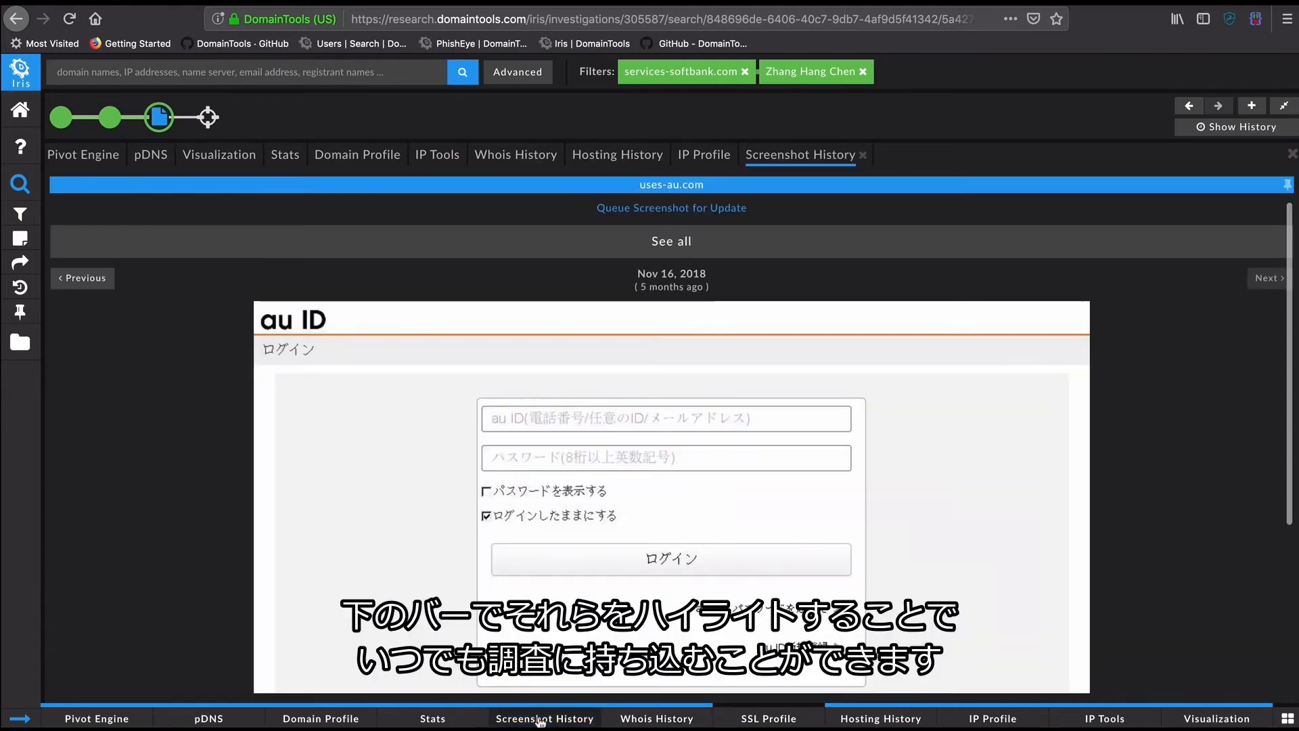
pyautogui.click(751, 718)
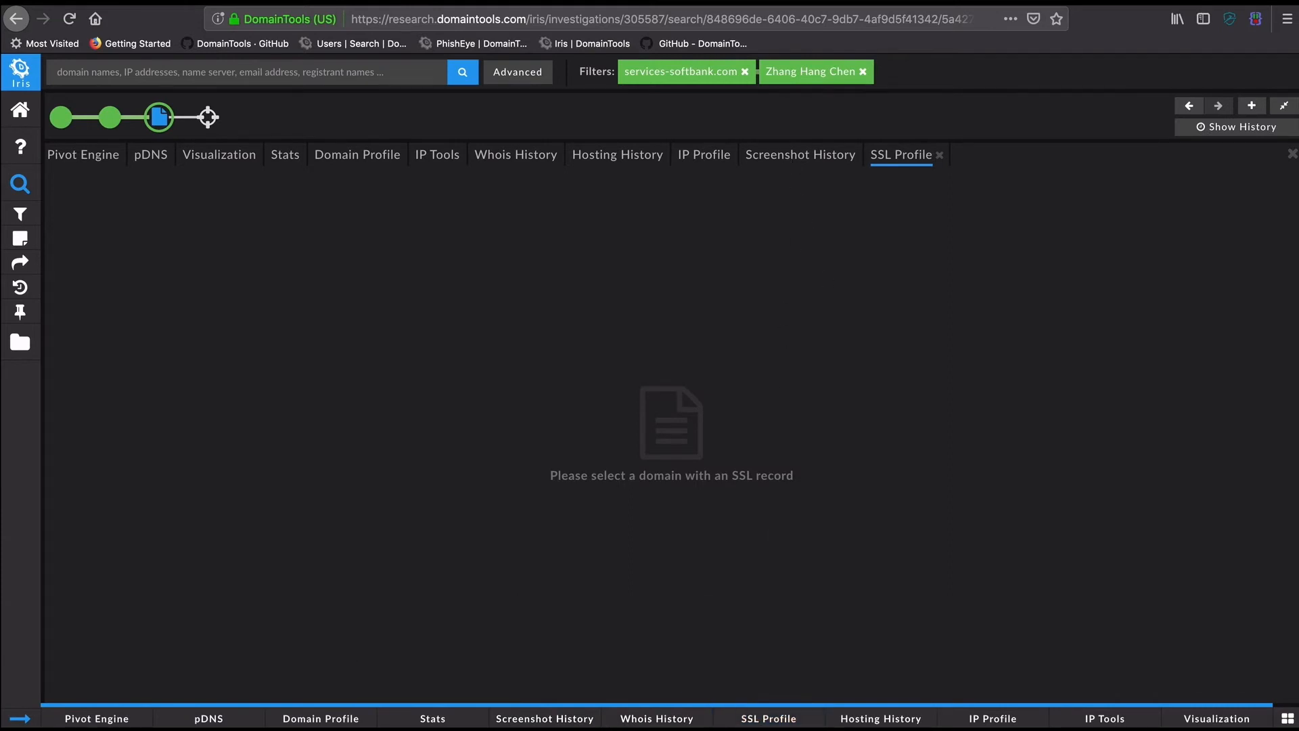
pyautogui.click(1287, 719)
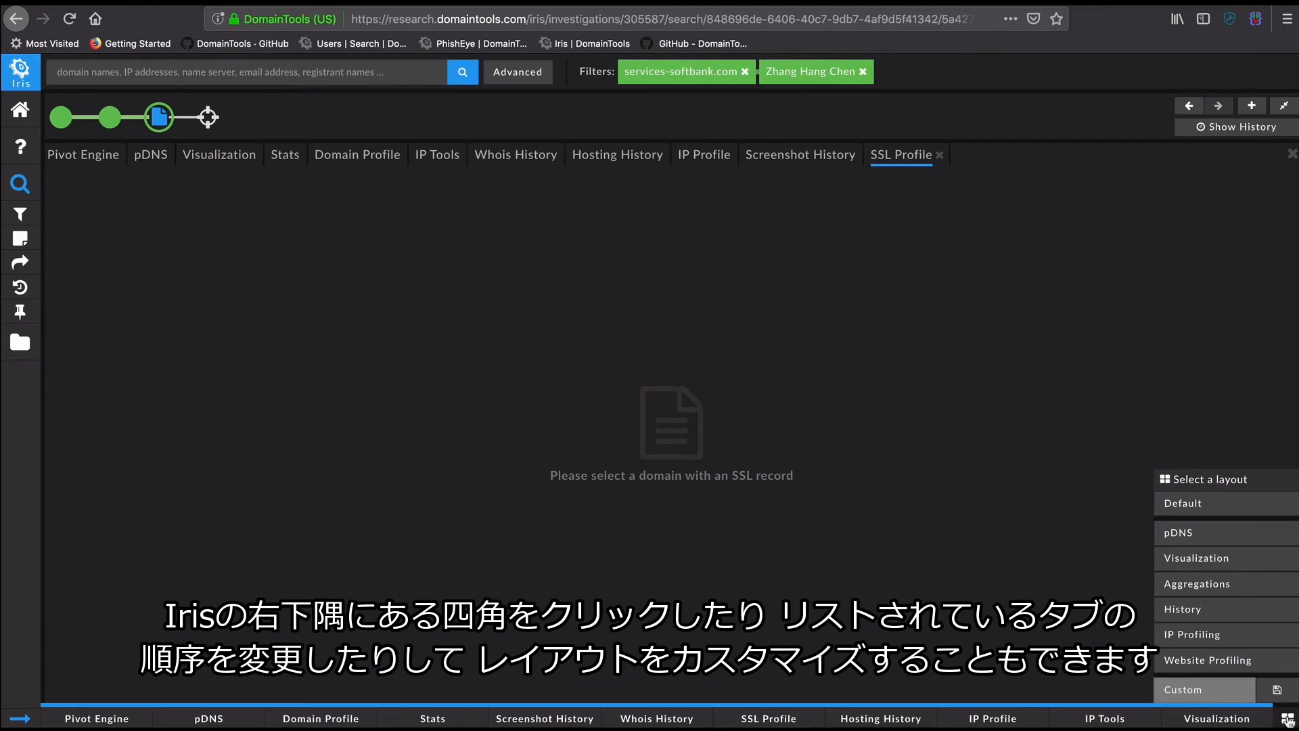
pyautogui.click(1287, 719)
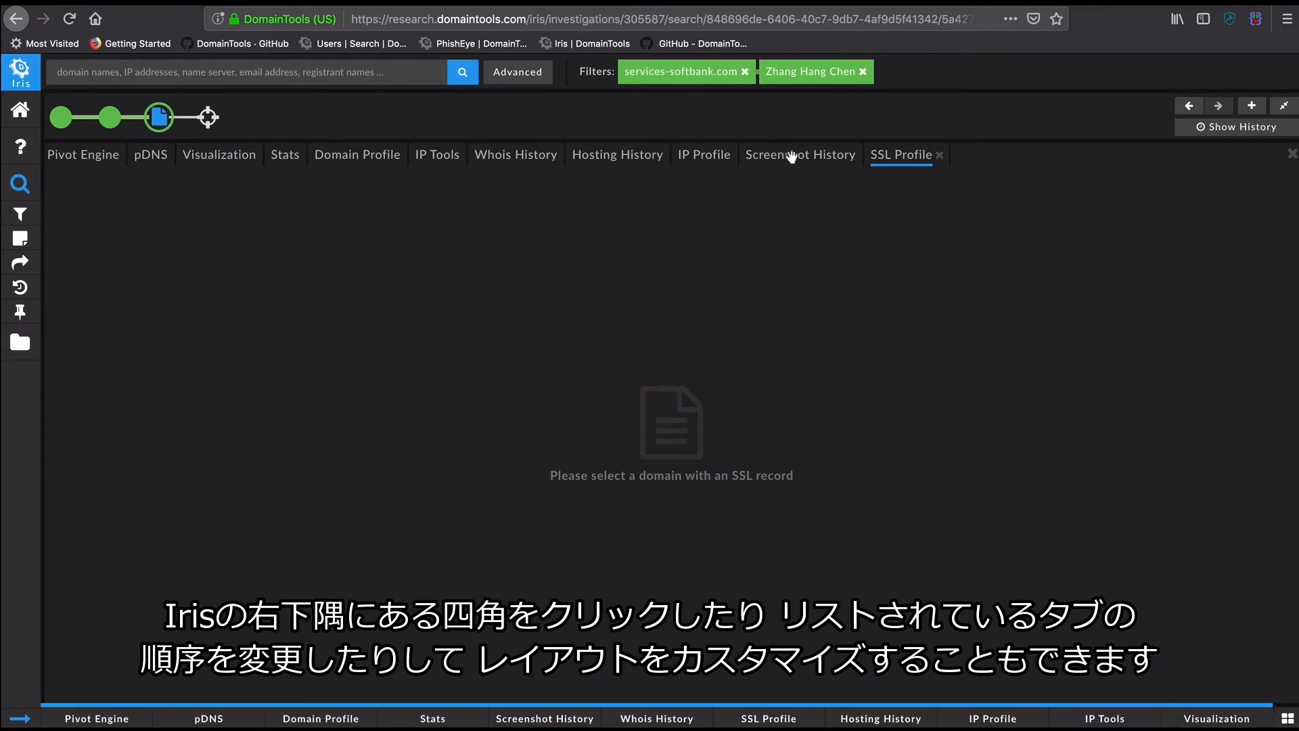
# - Move Screenshot History behind SSL Profile in the panel order and remove SSL Profile from the investigation
pyautogui.moveTo(788, 156); pyautogui.dragTo(928, 155)
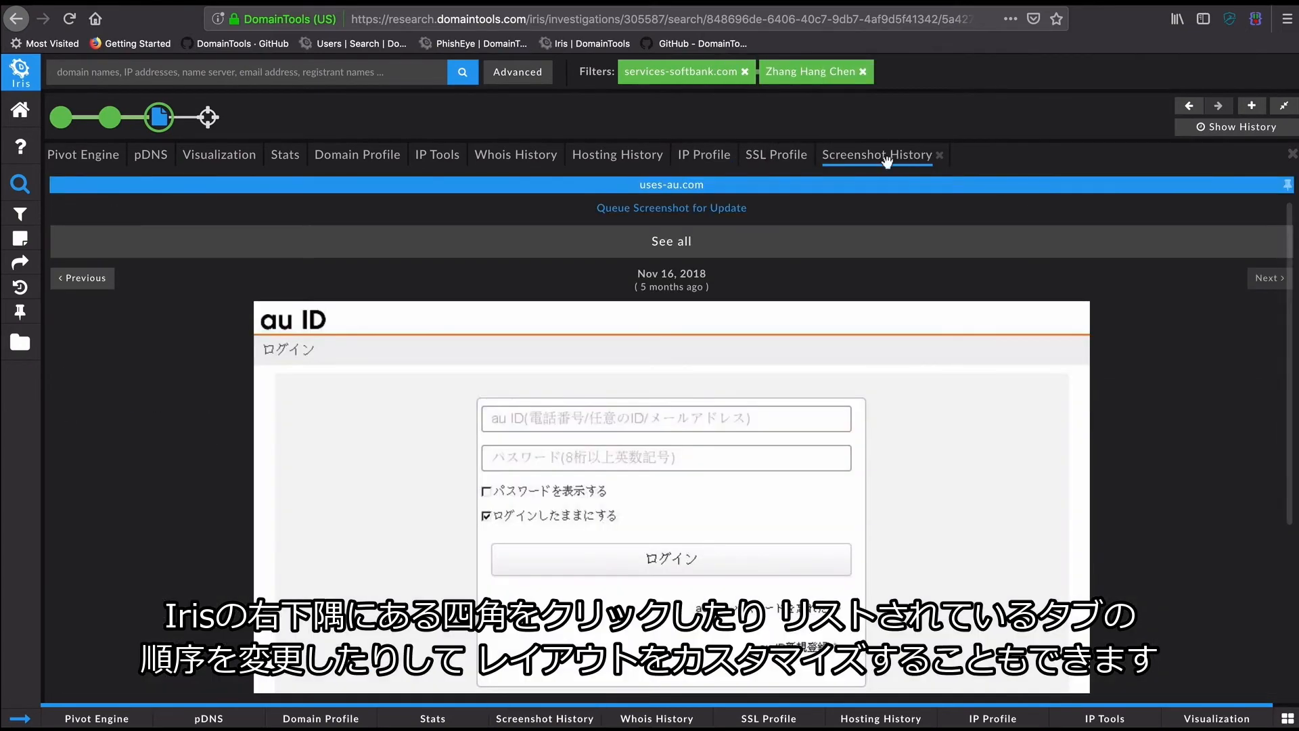
pyautogui.click(777, 157)
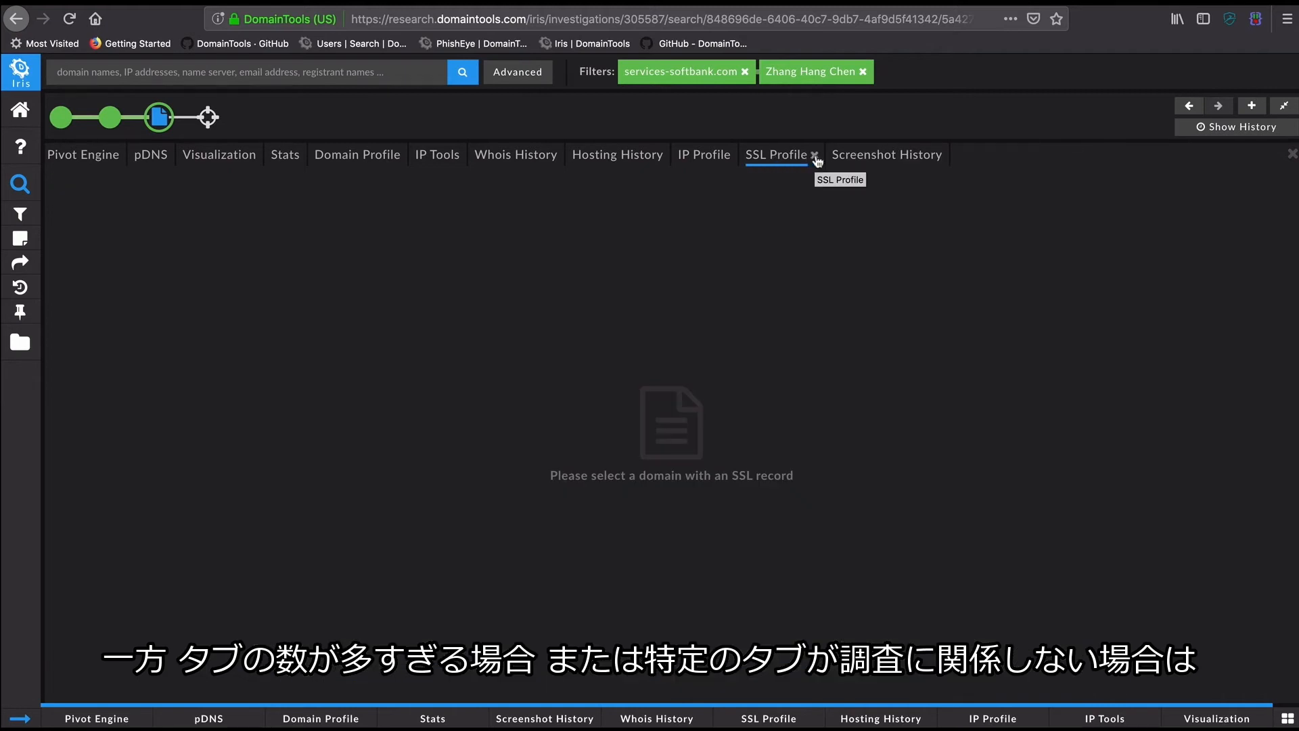
pyautogui.click(815, 156)
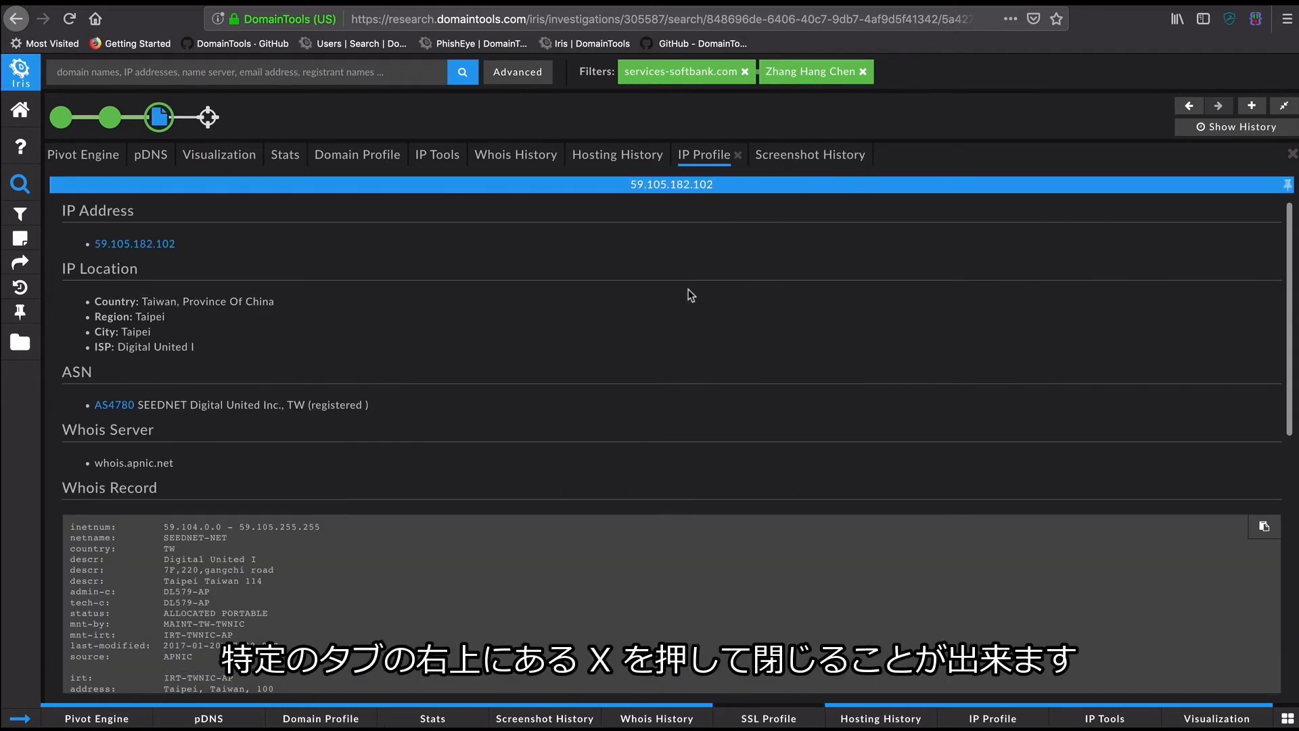
# - Examine in the Visualization graph how the domains connect through contact street, name server, IP and registrant organization
pyautogui.click(200, 156)
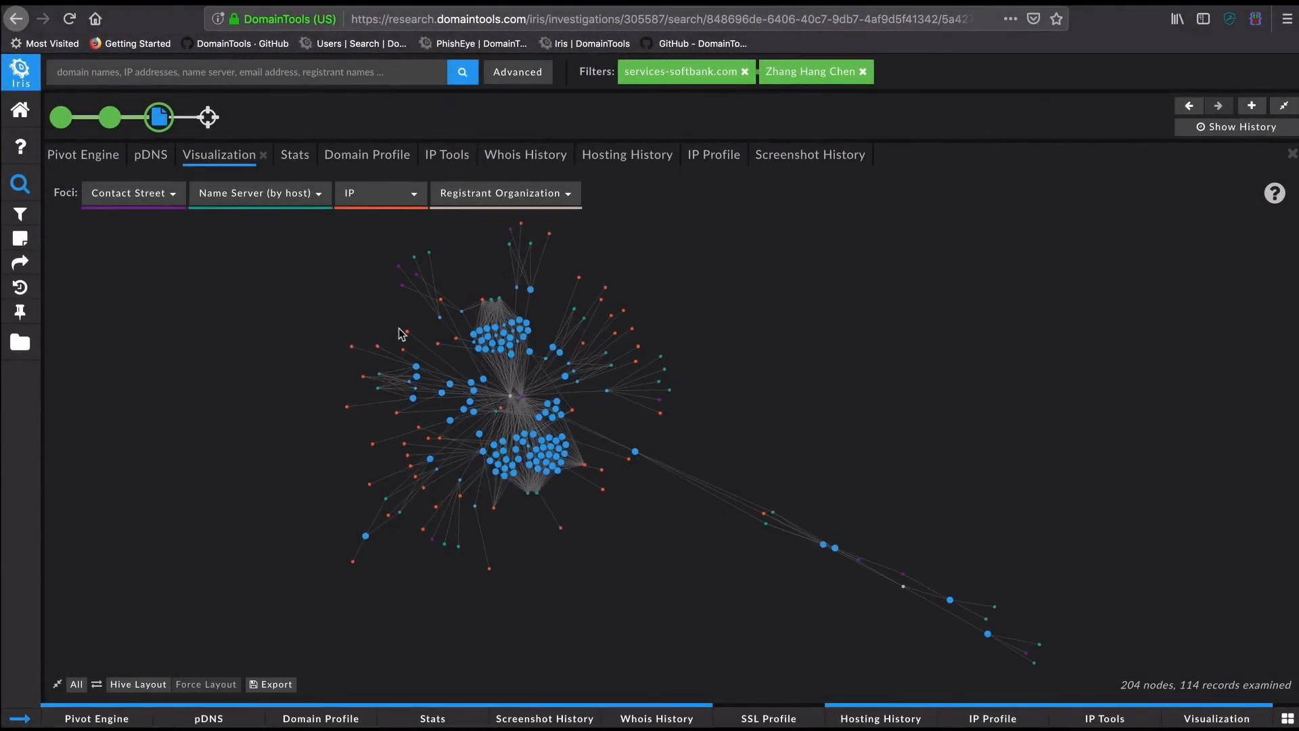
pyautogui.scroll(5, 401, 333)
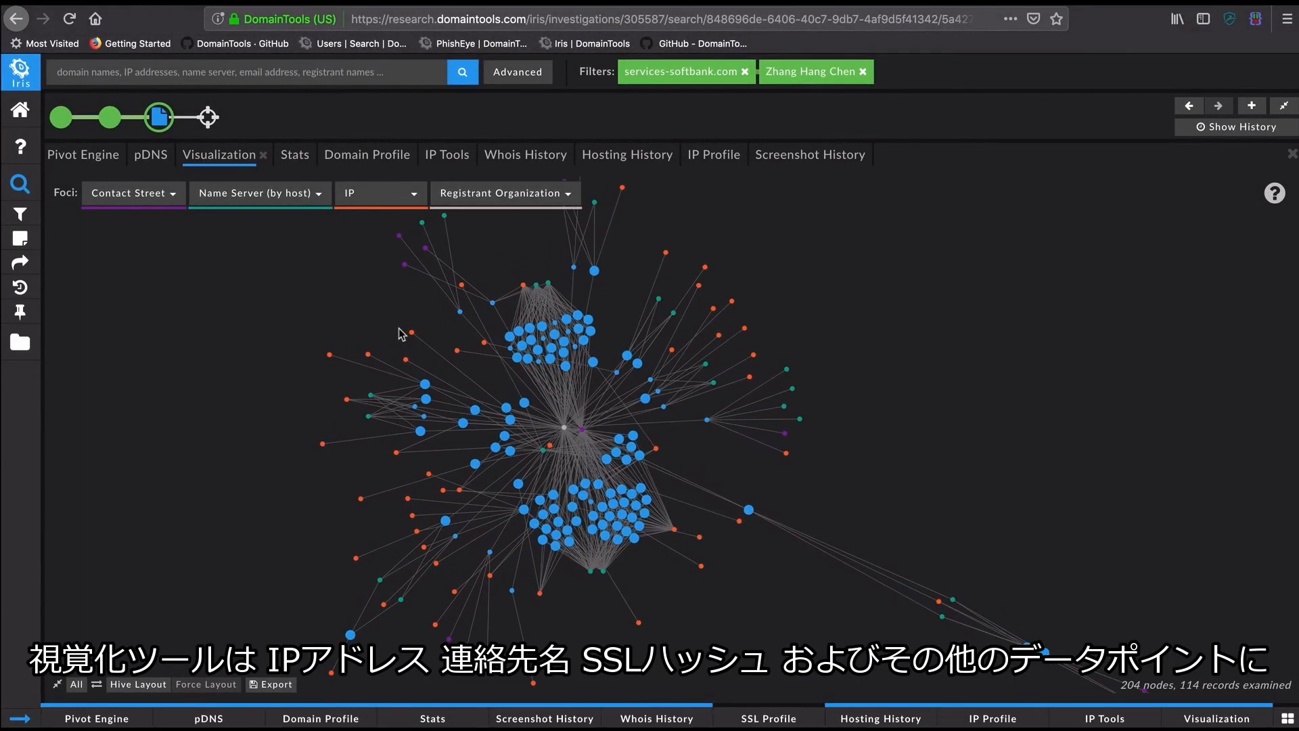
pyautogui.scroll(4, 401, 334)
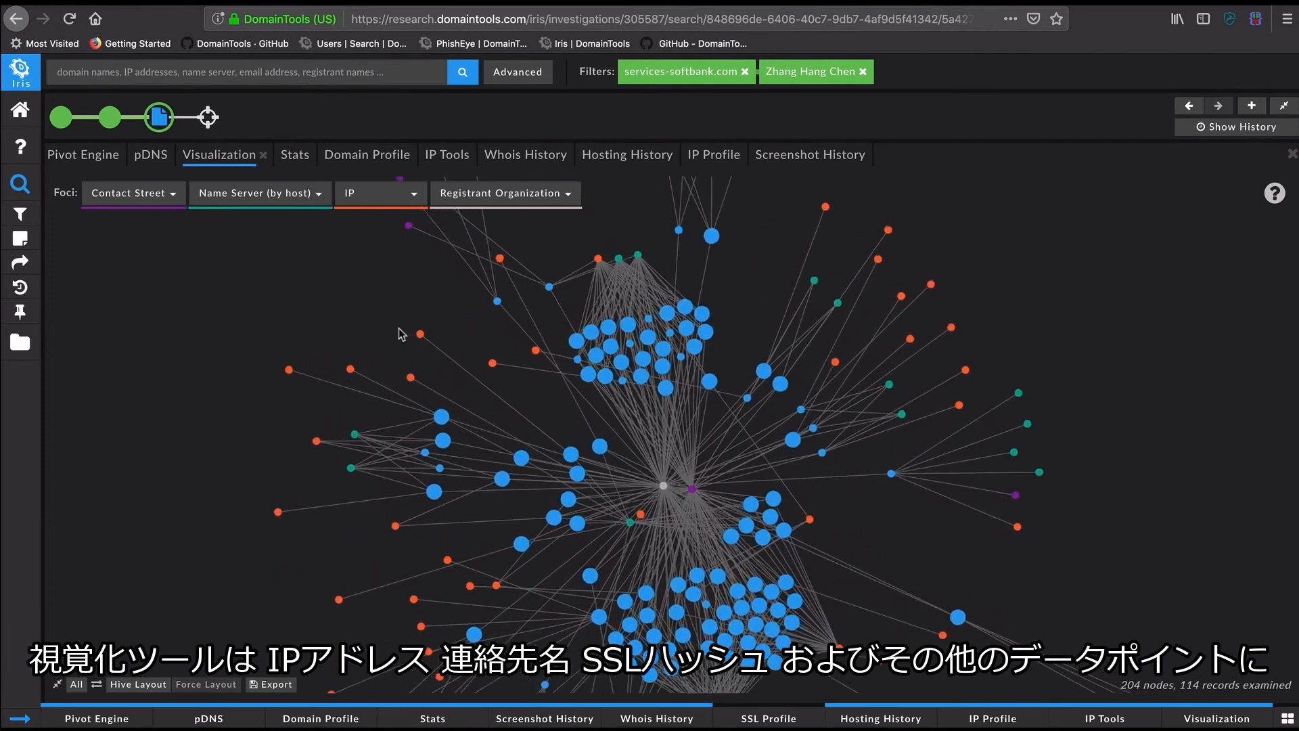
pyautogui.scroll(2, 566, 436)
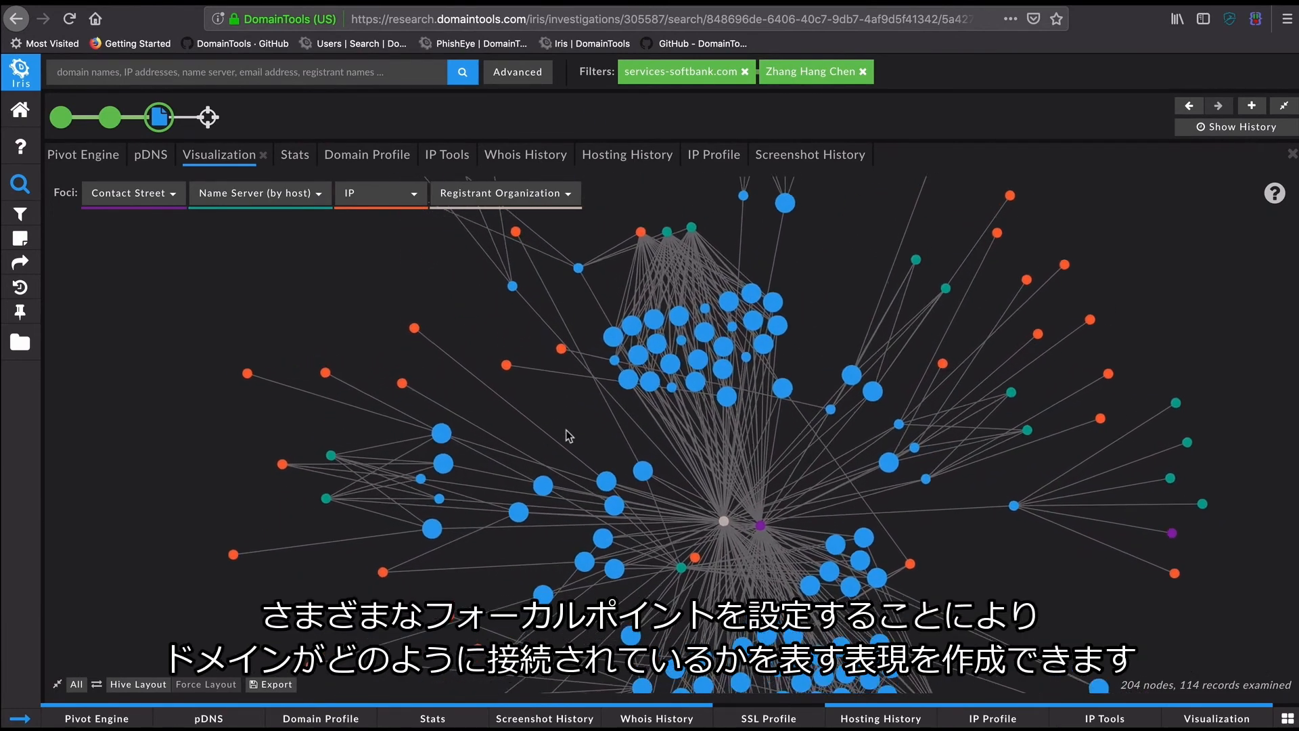
pyautogui.moveTo(594, 438); pyautogui.dragTo(441, 301)
pyautogui.scroll(1, 443, 302)
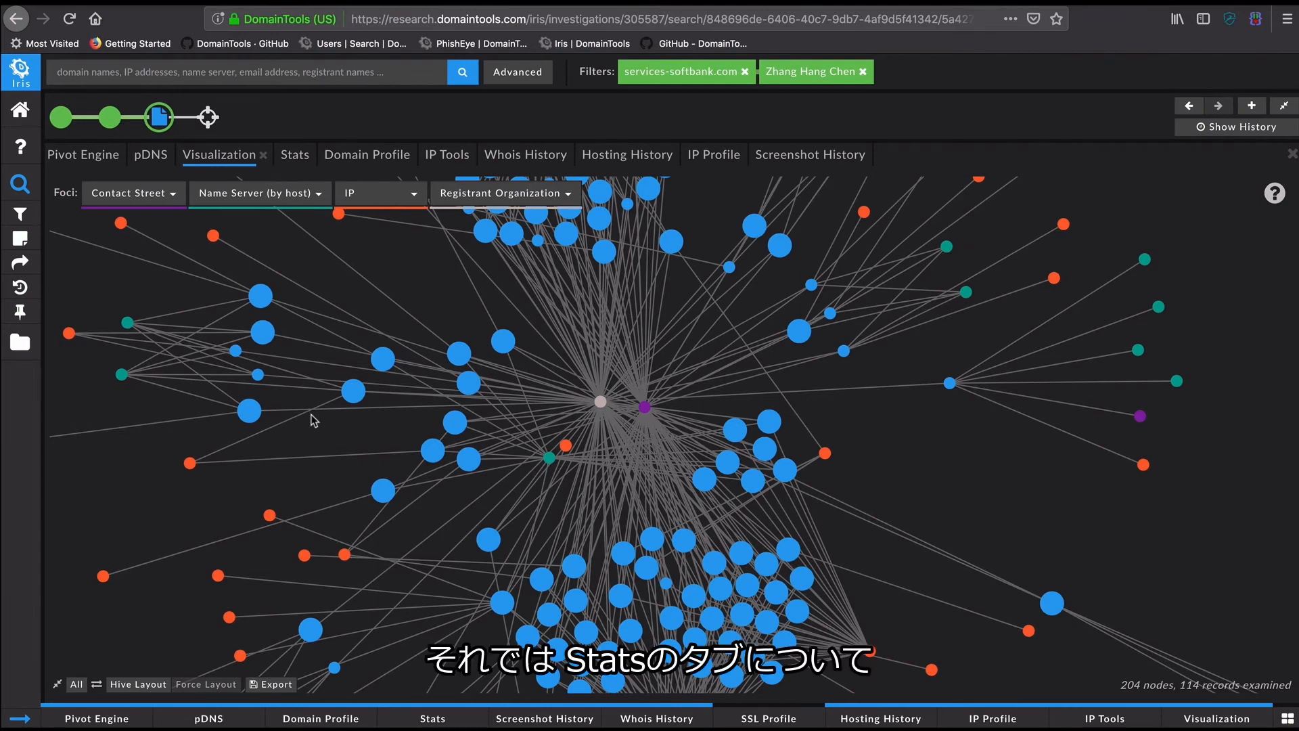
# - Review the Stats aggregations from contact name to name server and list the sections that contain guided pivots
pyautogui.click(295, 156)
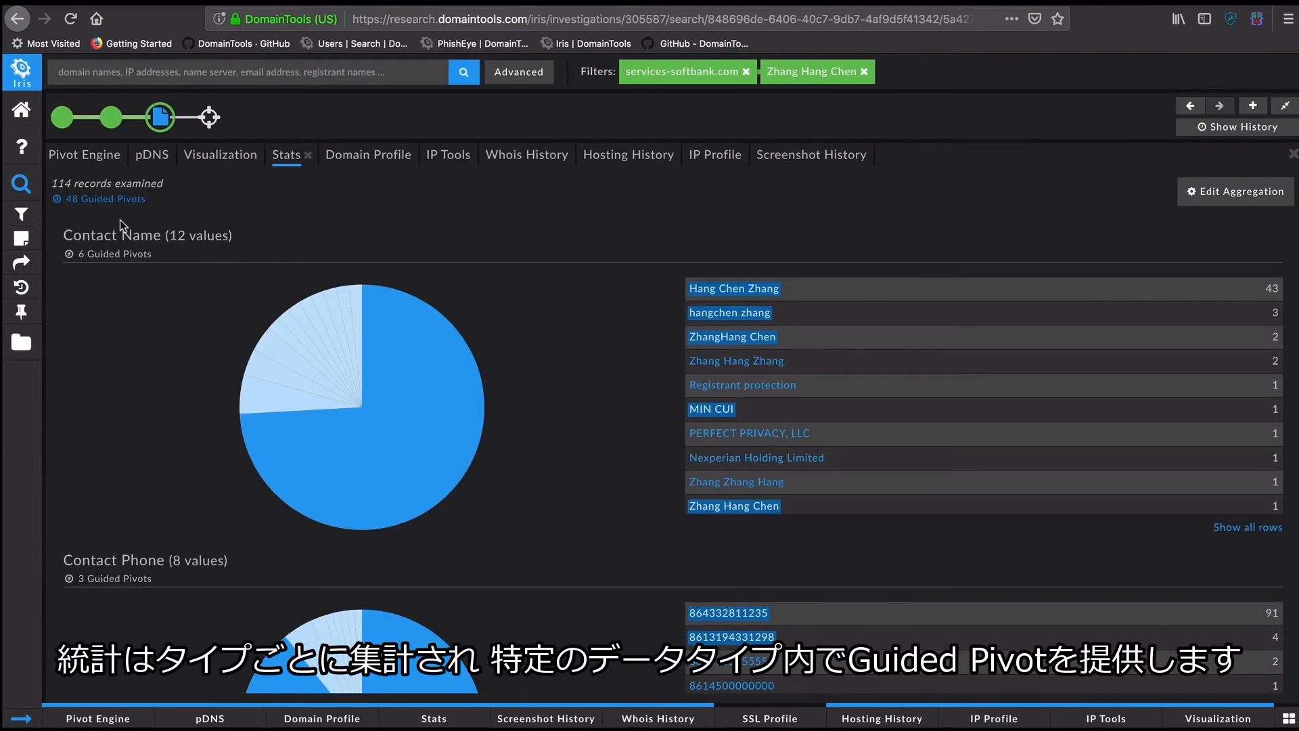
pyautogui.moveTo(92, 203)
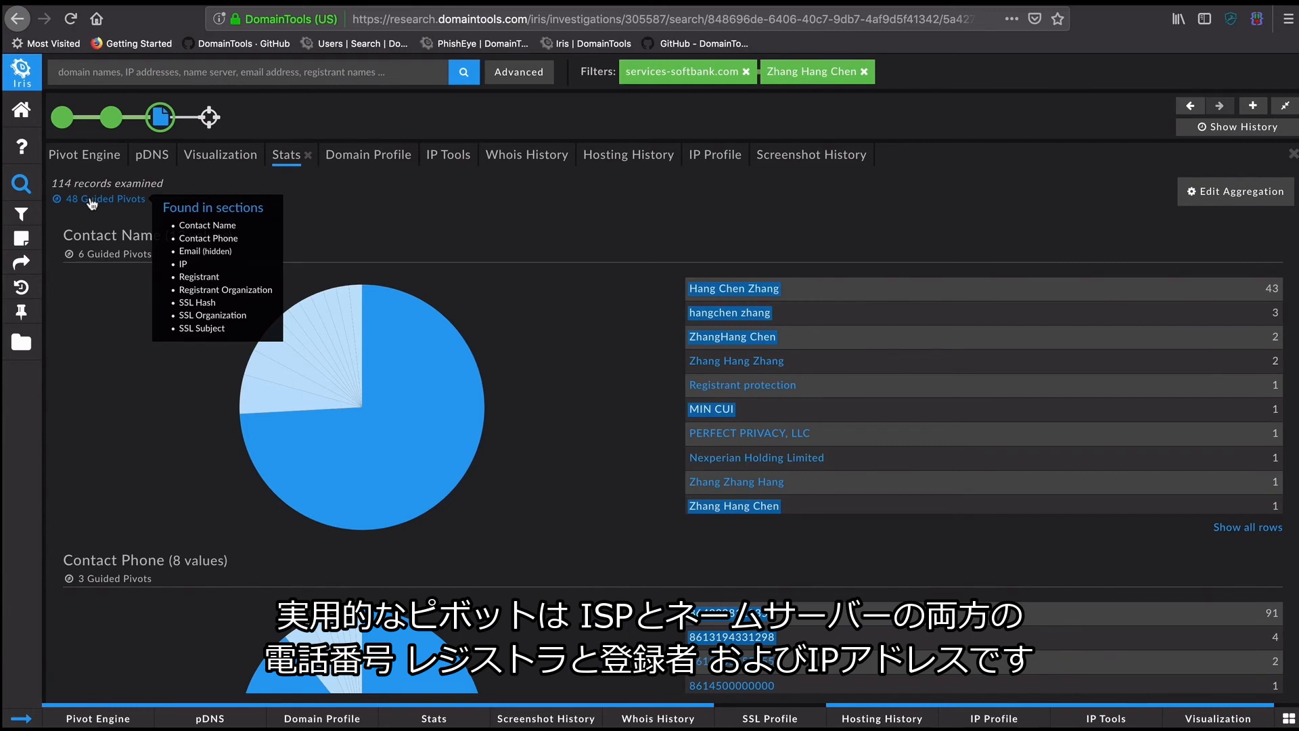
pyautogui.scroll(-1, 708, 640)
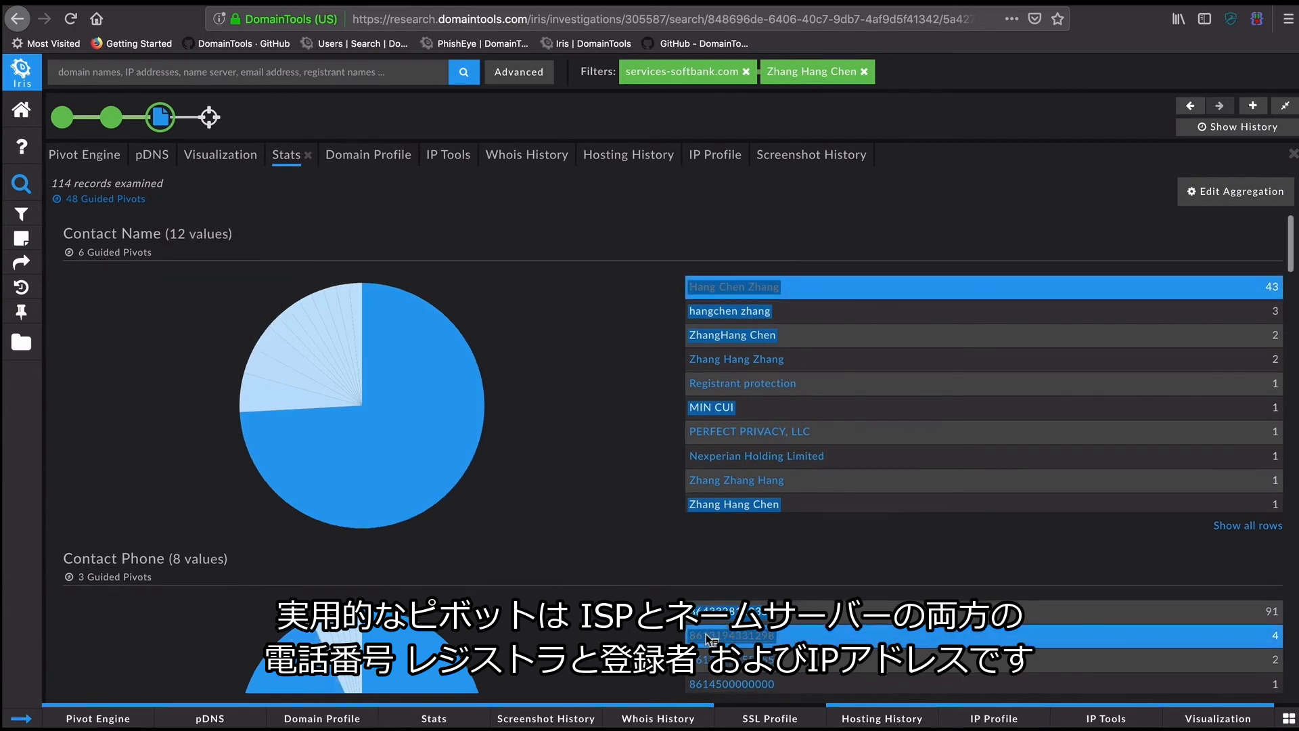
pyautogui.scroll(-15, 650, 440)
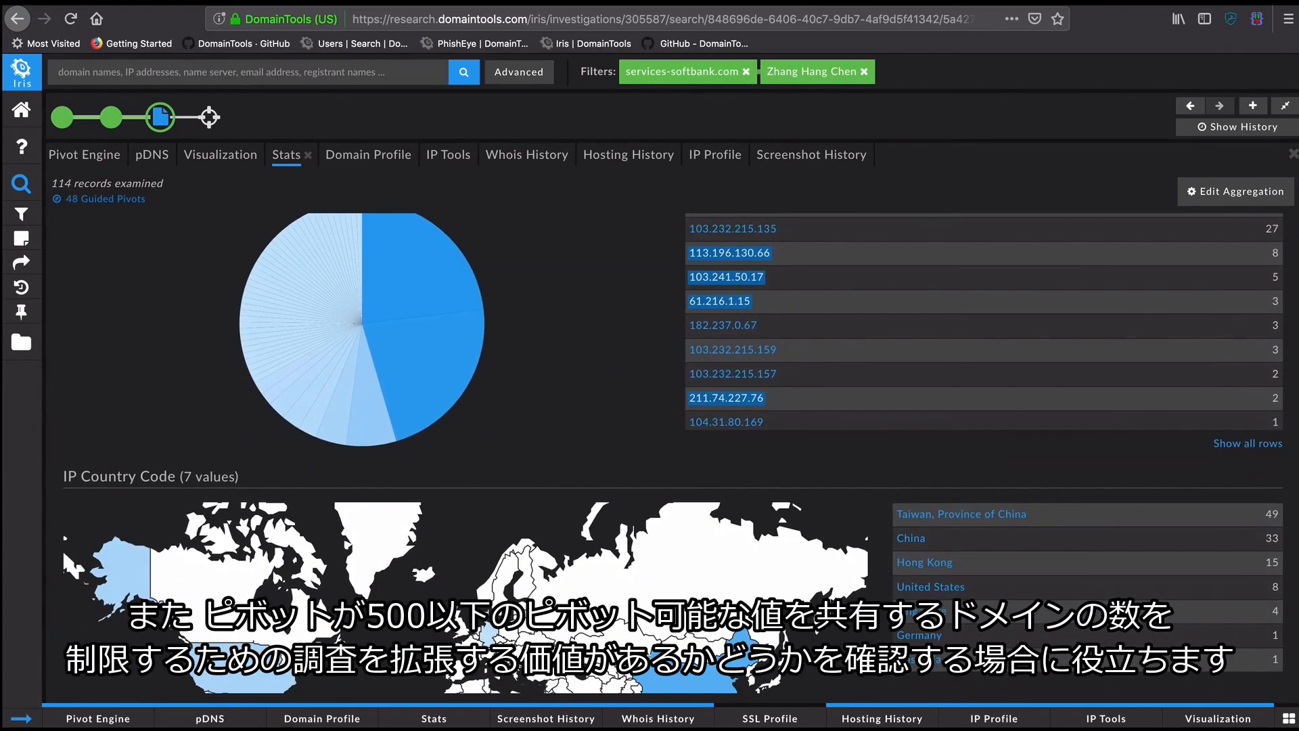
pyautogui.scroll(-10, 650, 439)
pyautogui.scroll(-1, 732, 469)
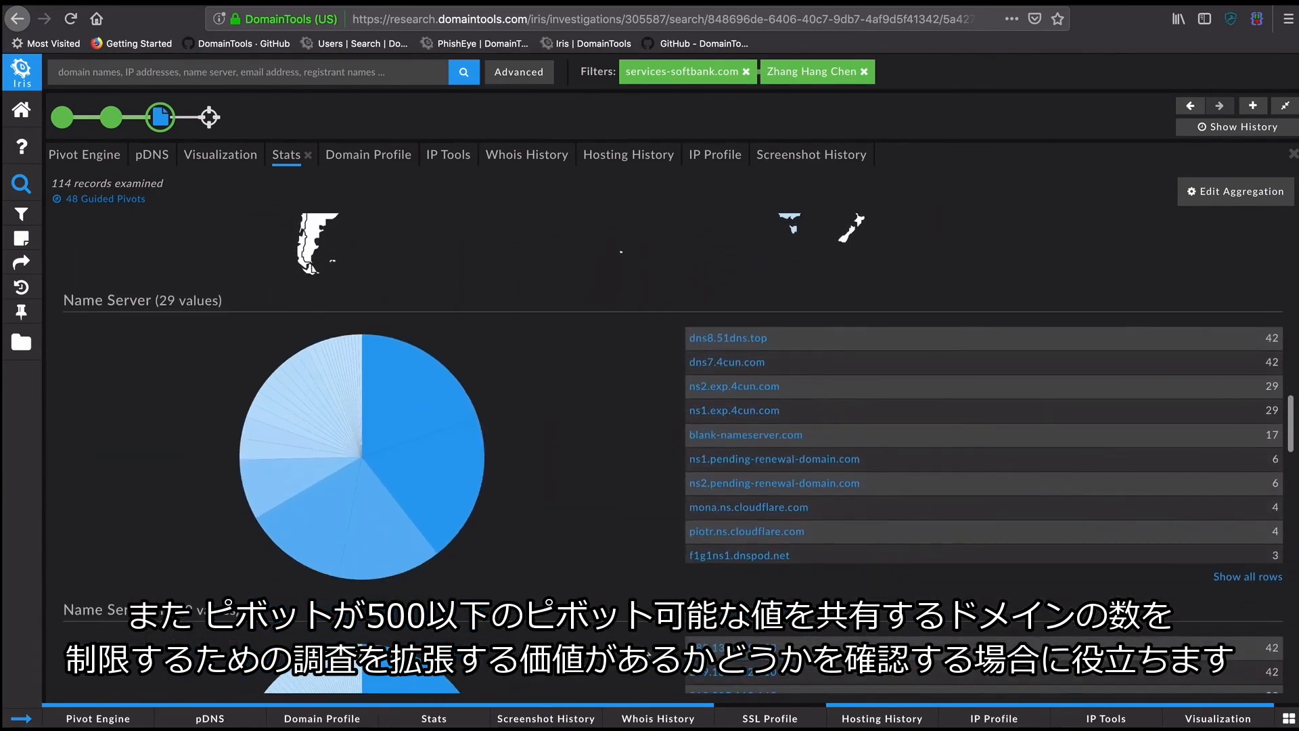
# - Check in the Stats how many domains share the name server blank-nameserver.com and the most frequent registrant
pyautogui.click(732, 437)
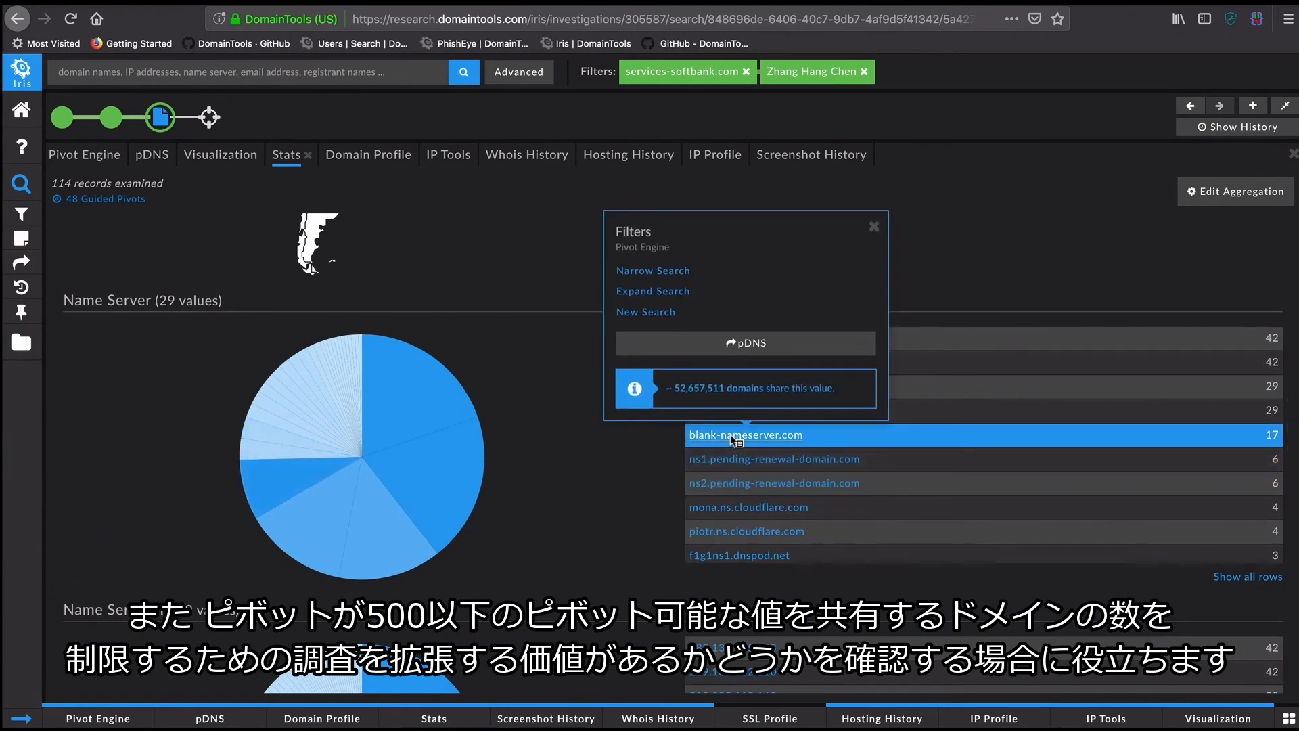
pyautogui.click(671, 477)
pyautogui.scroll(-1, 651, 505)
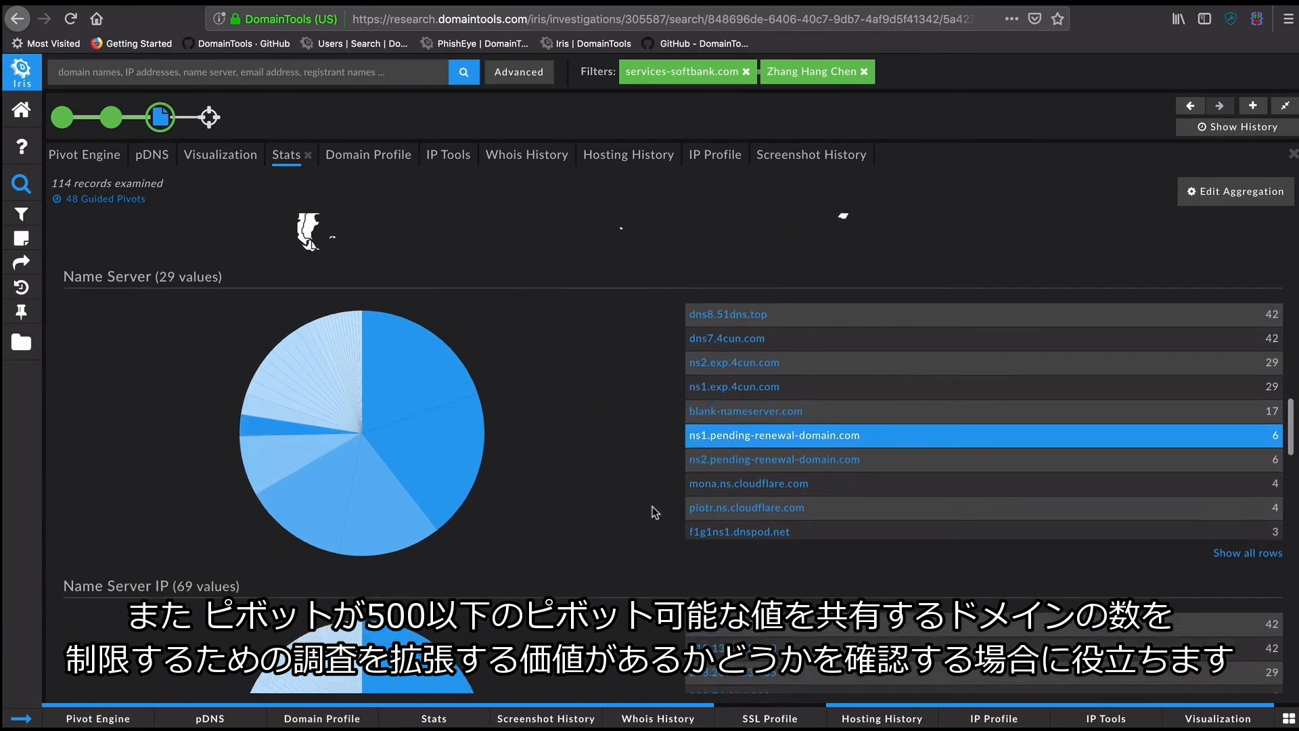
pyautogui.scroll(-5, 652, 507)
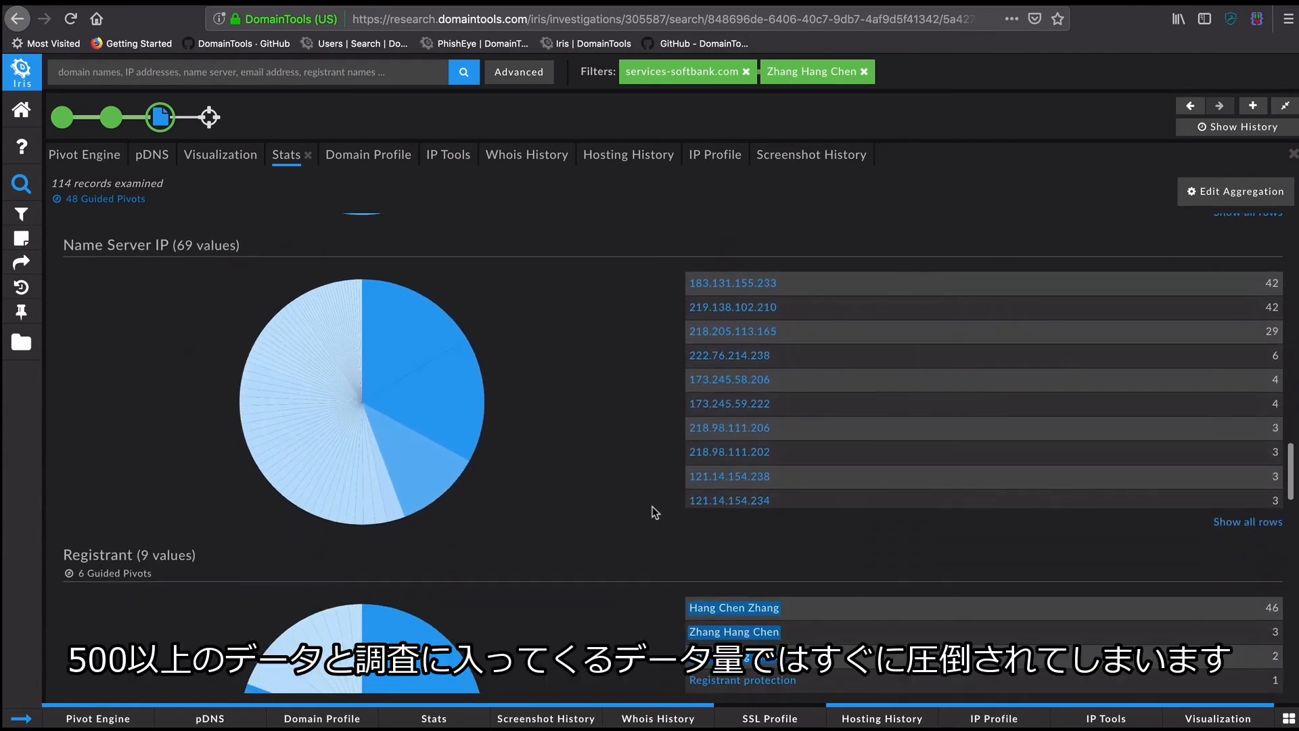
pyautogui.click(718, 607)
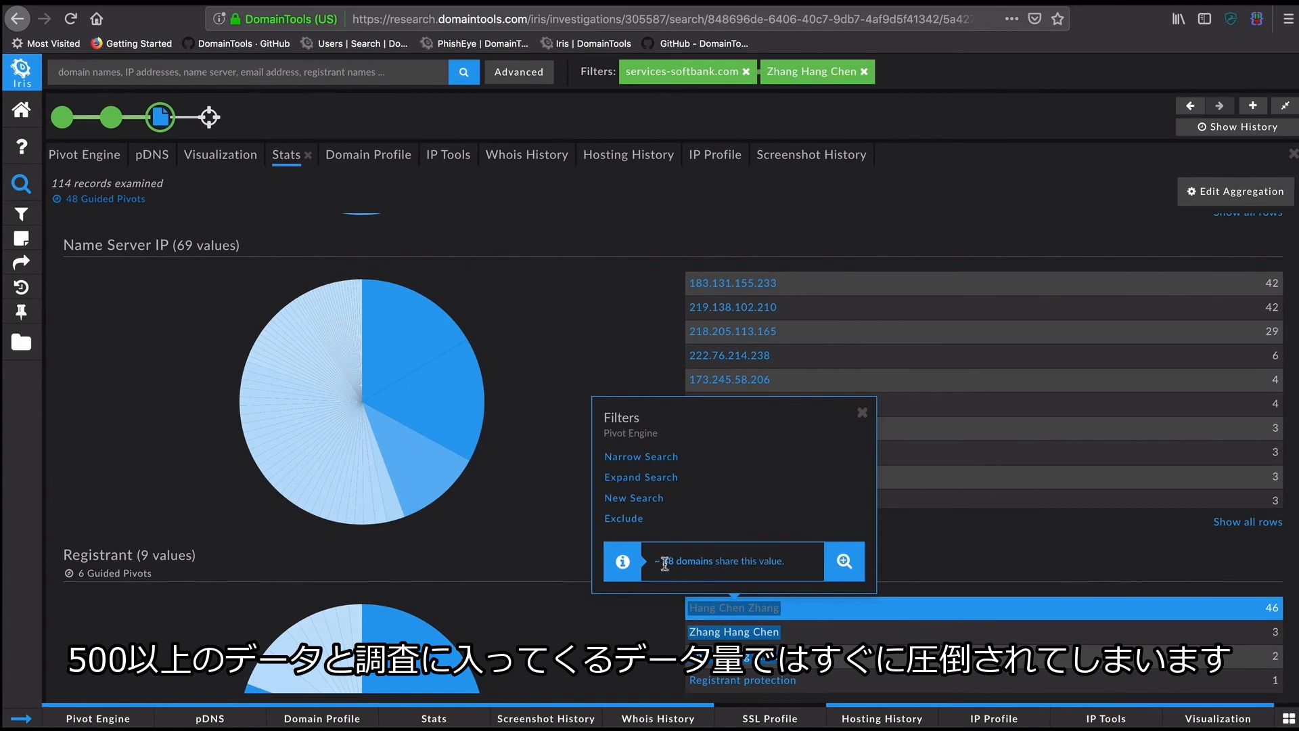
pyautogui.click(649, 619)
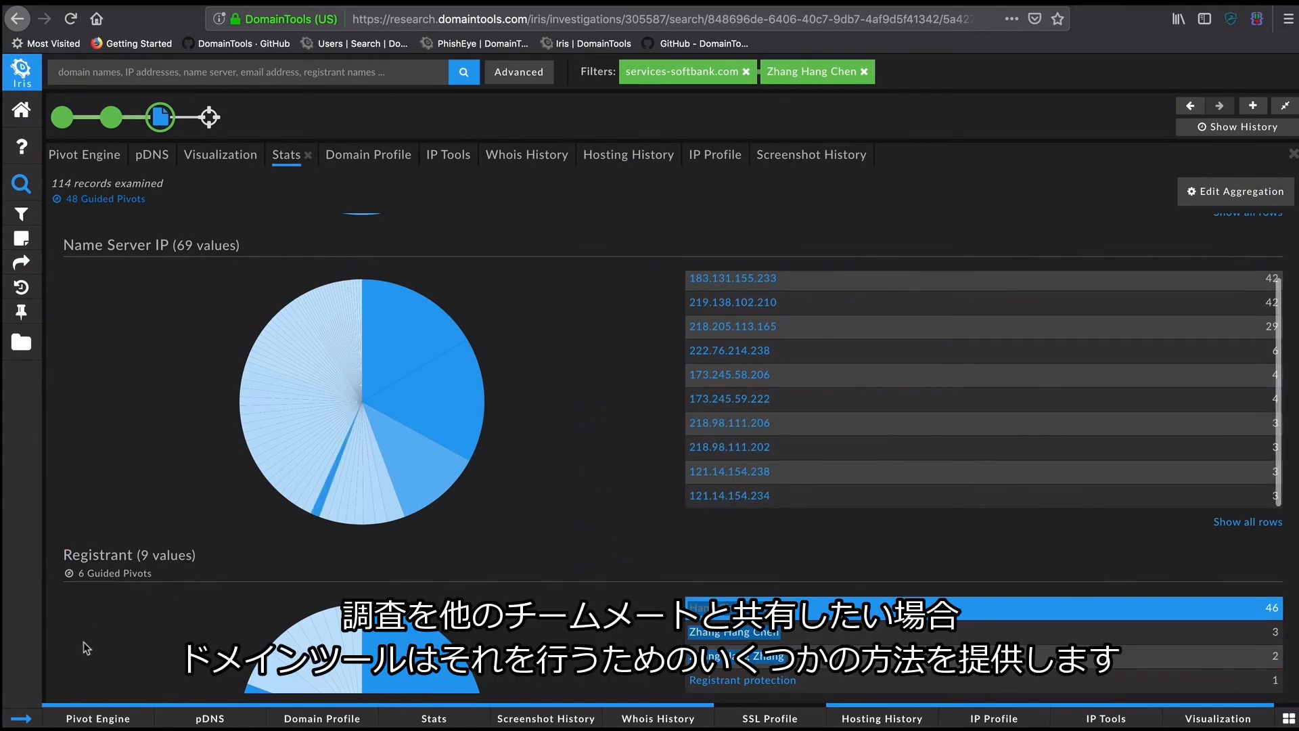
# - Copy the export hash of the current search for sharing and close the export pane
pyautogui.click(28, 265)
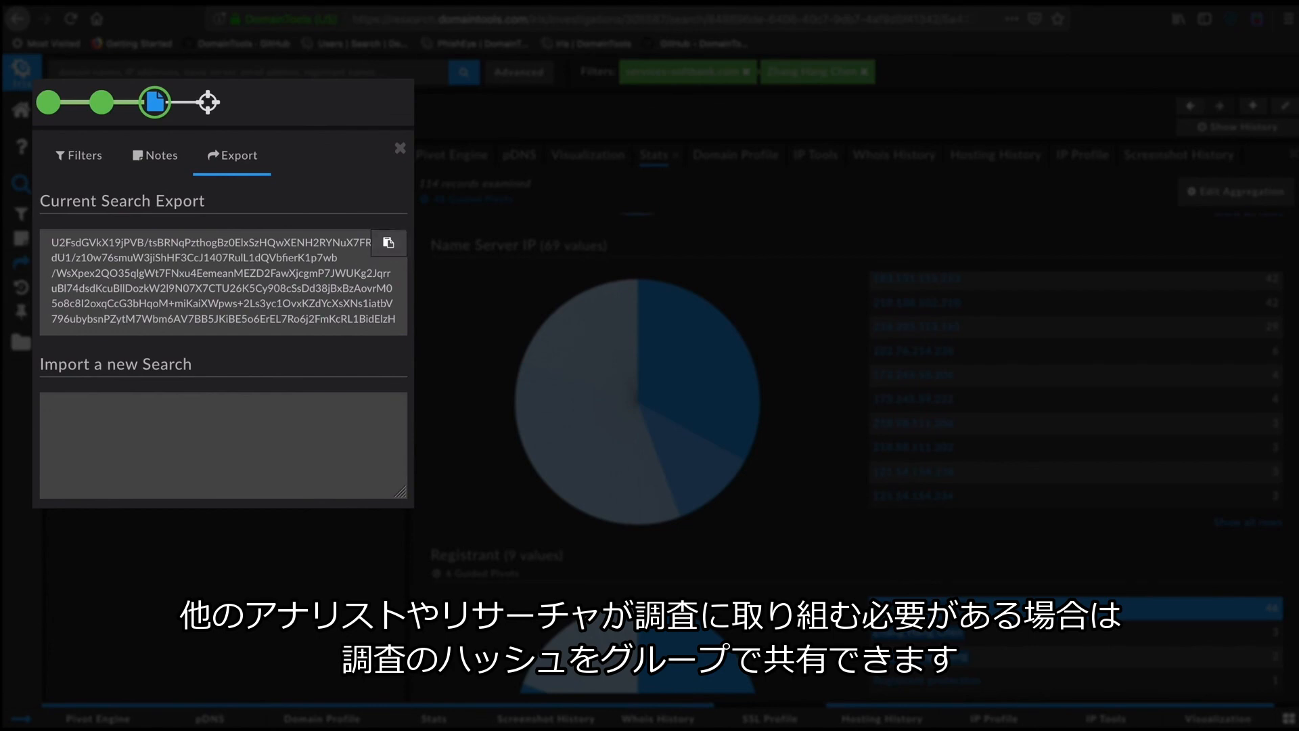
pyautogui.click(389, 245)
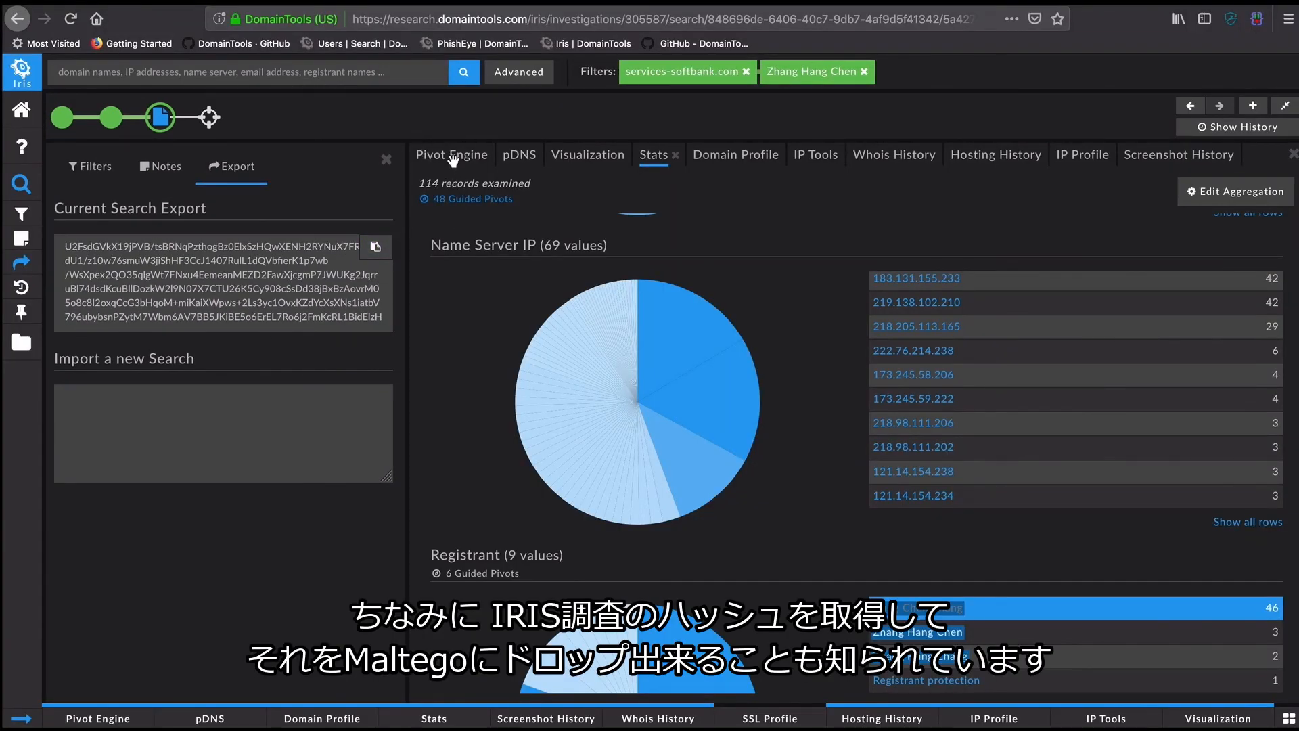
pyautogui.click(386, 159)
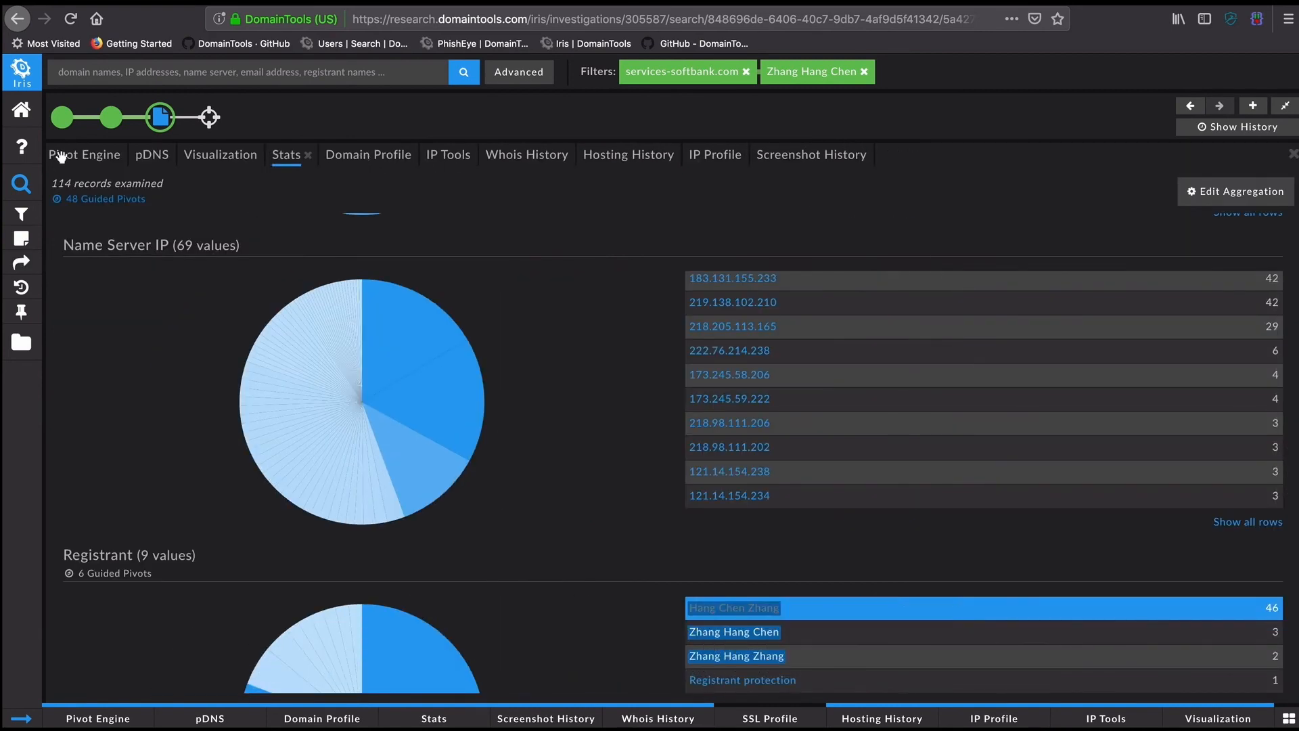
# - Return to the Pivot Engine results and check which download formats are offered
pyautogui.click(61, 157)
pyautogui.click(181, 190)
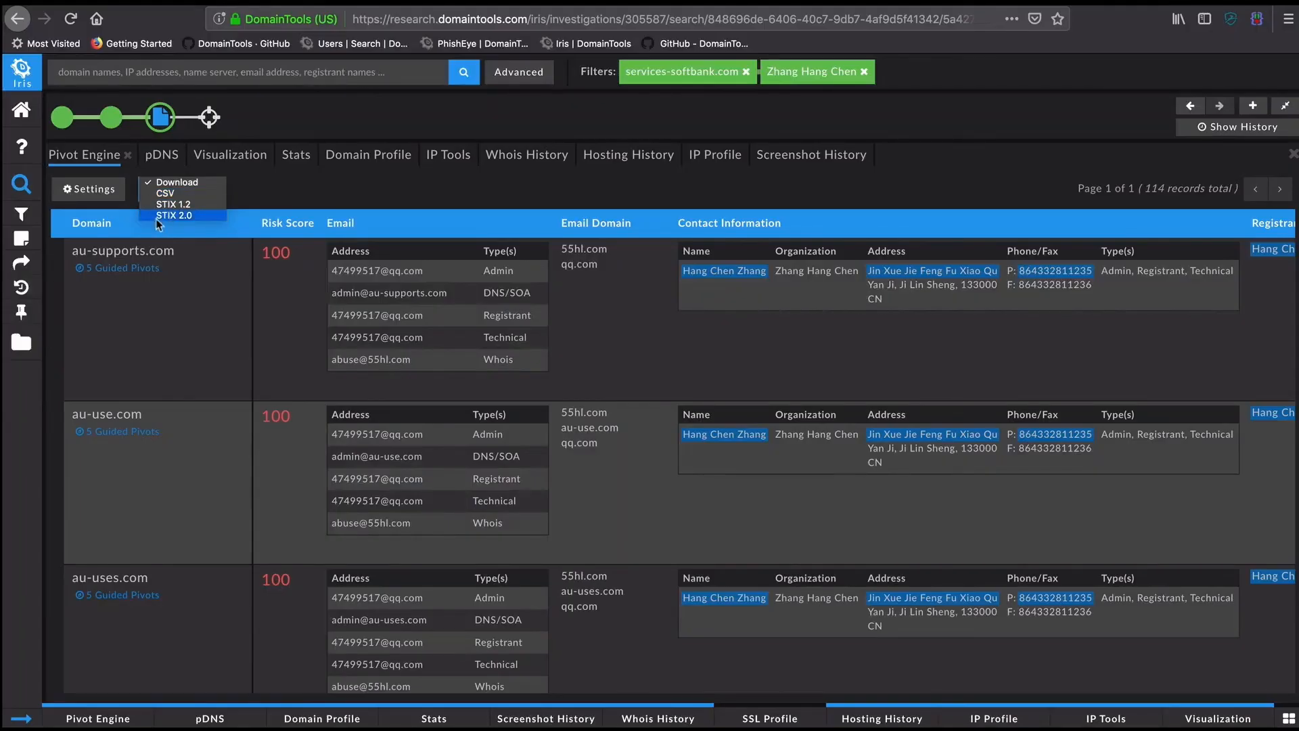
pyautogui.click(380, 190)
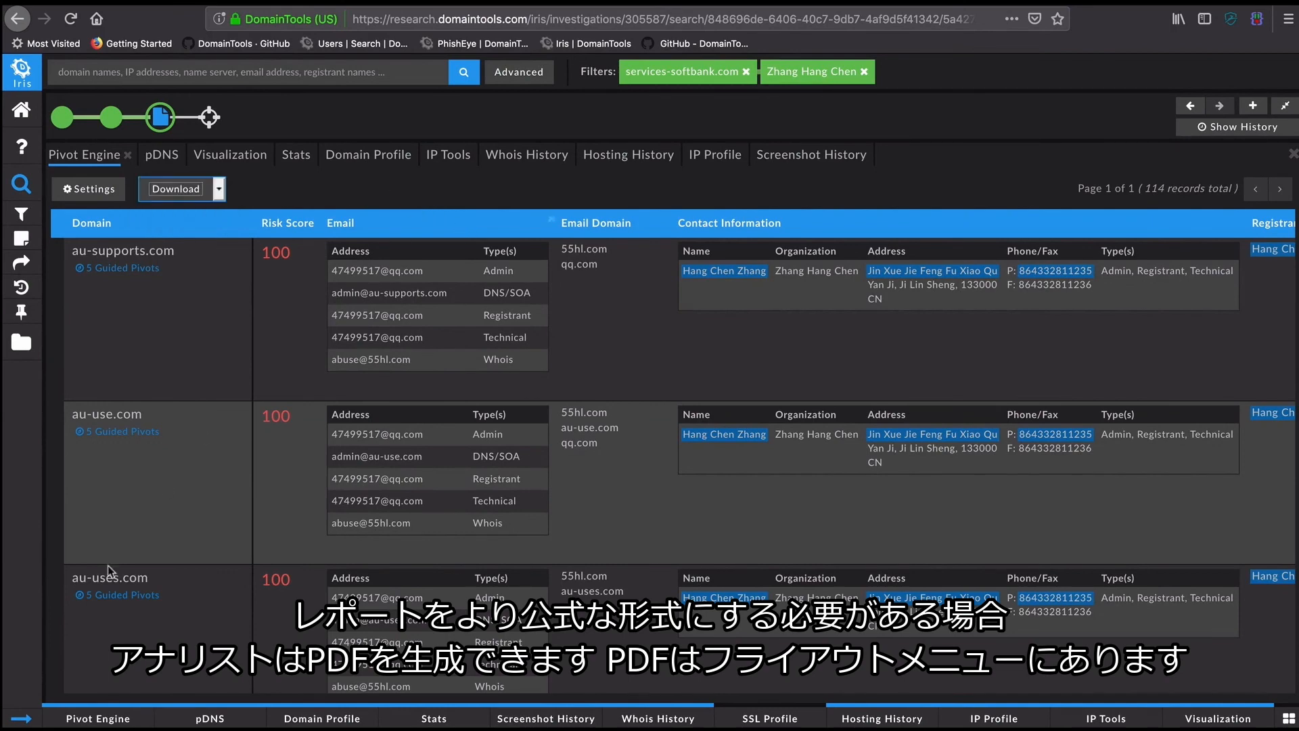
# - Start an investigation report export for the active services-softbank.com investigation
pyautogui.click(21, 719)
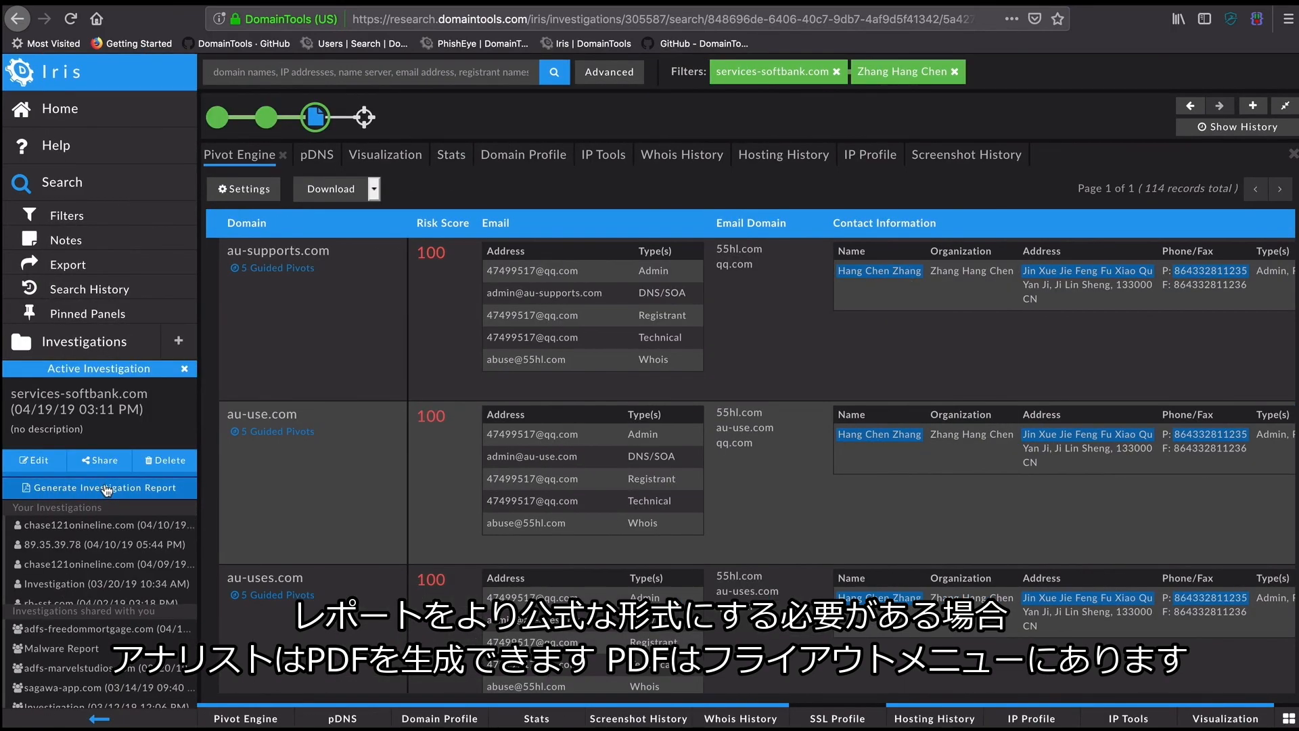
pyautogui.click(107, 488)
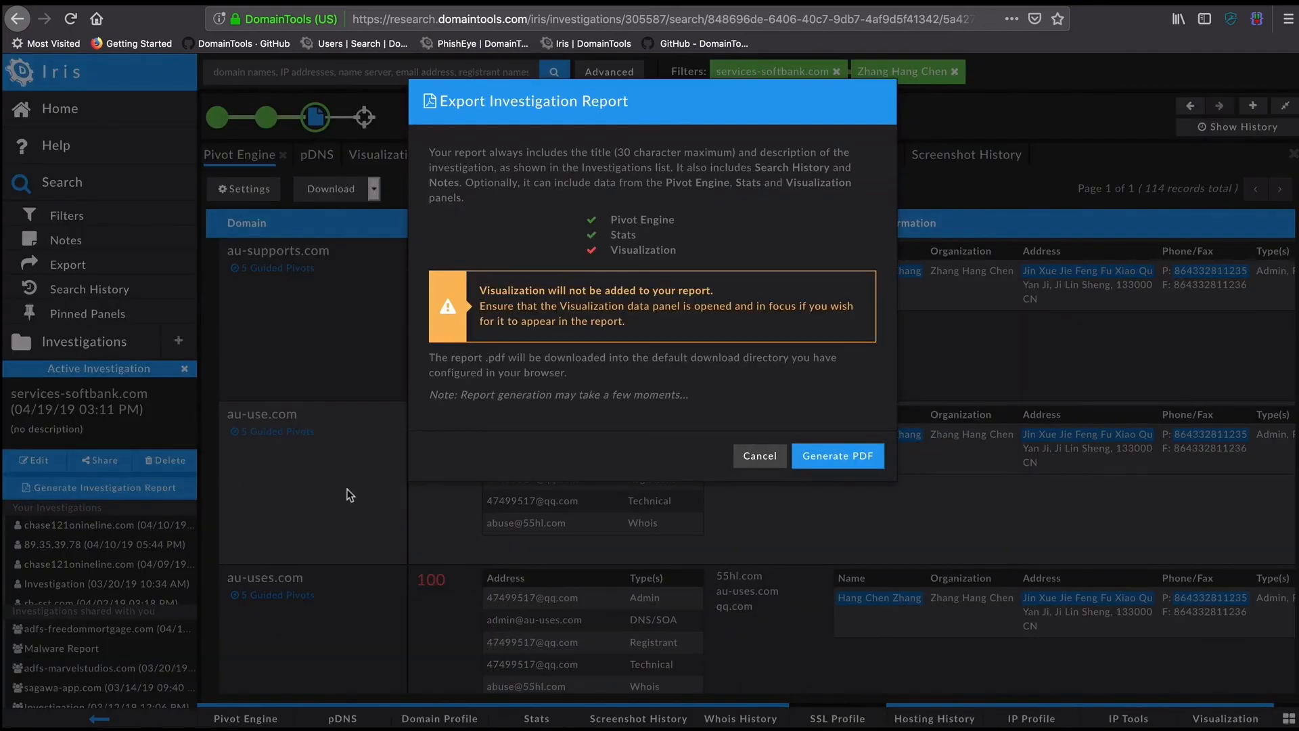